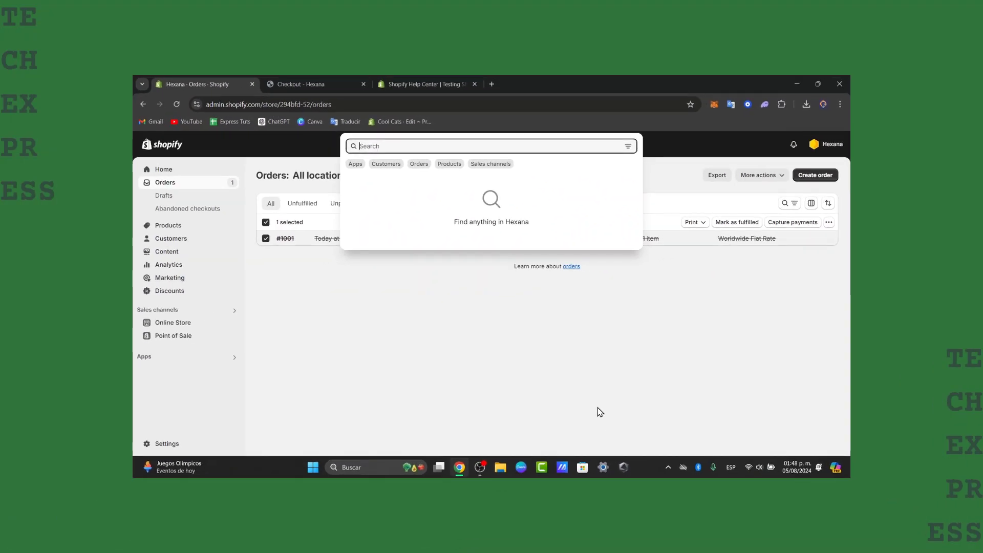
Dismiss the search popover and go to the store's Home dashboard.
{"action": "left_click", "coordinate": [513, 340]}
{"action": "left_click", "coordinate": [206, 171]}
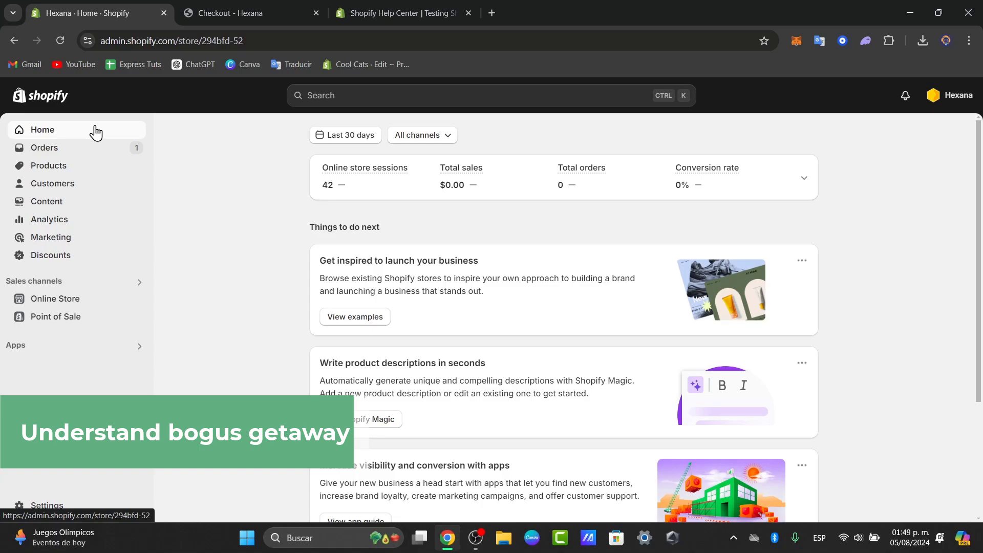
Close the 'Checkout - Hexana' tab and open Settings > Payments.
{"action": "left_click", "coordinate": [316, 13]}
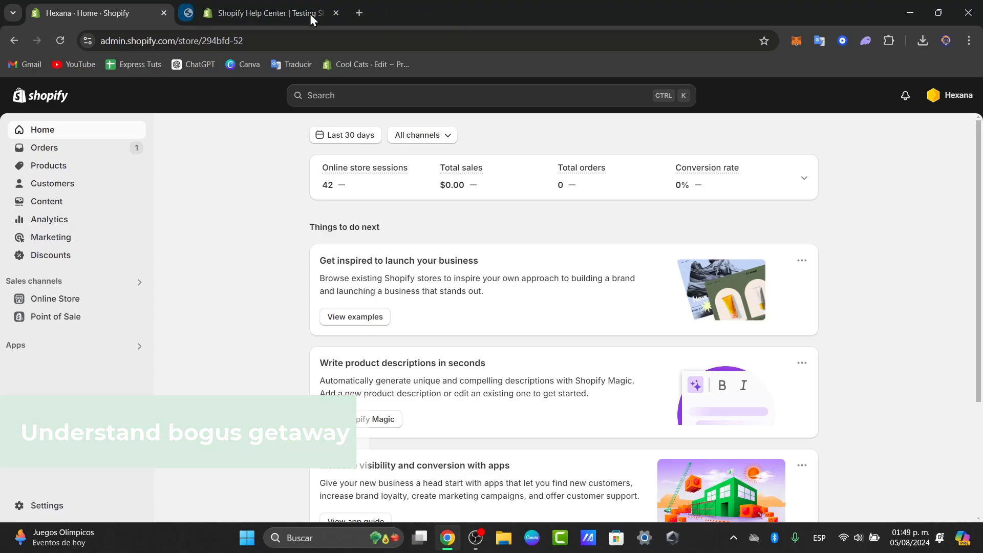
{"action": "left_click", "coordinate": [50, 512]}
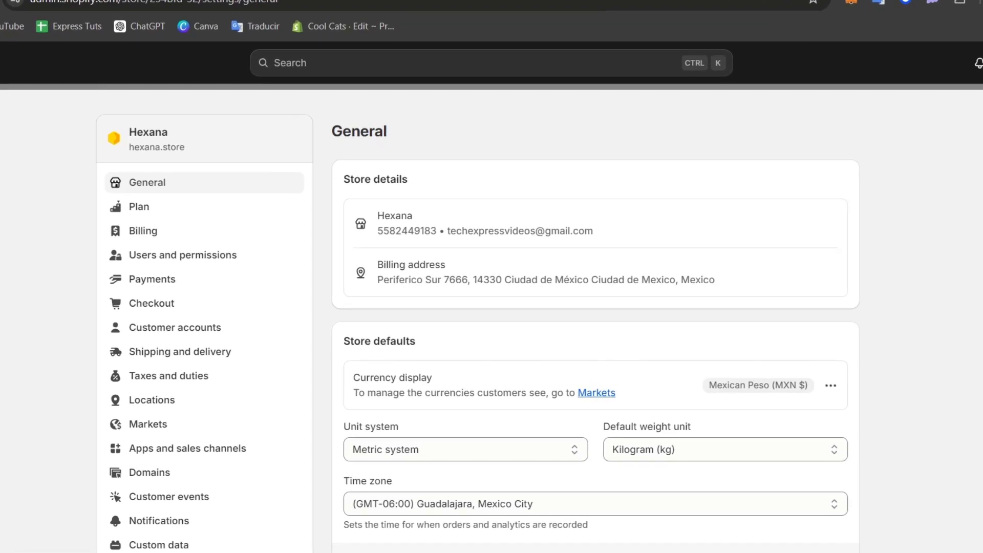
{"action": "left_click", "coordinate": [179, 291]}
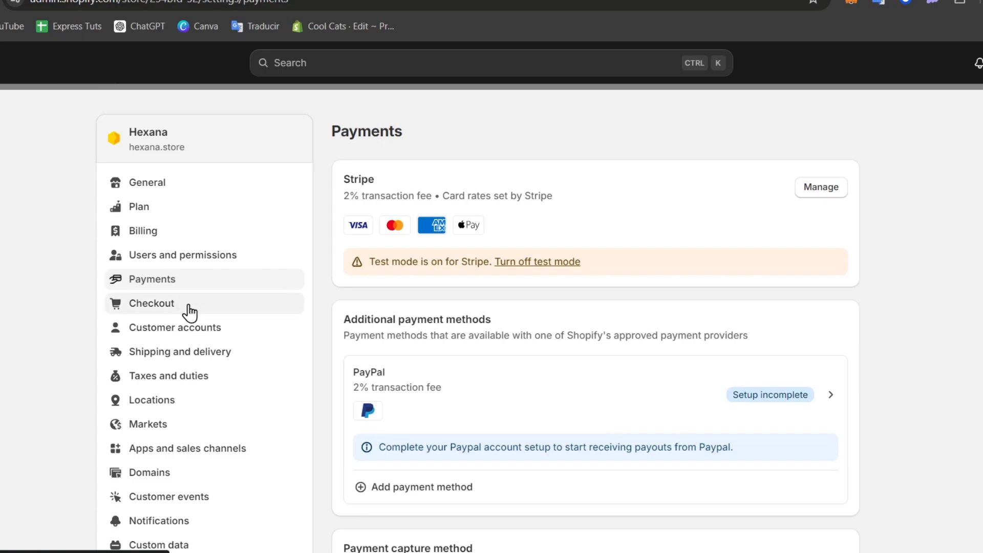
Search payment methods for 'bu', then providers for 'bogsu', finding no Bogus gateway.
{"action": "left_click", "coordinate": [486, 495]}
{"action": "left_click", "coordinate": [462, 210]}
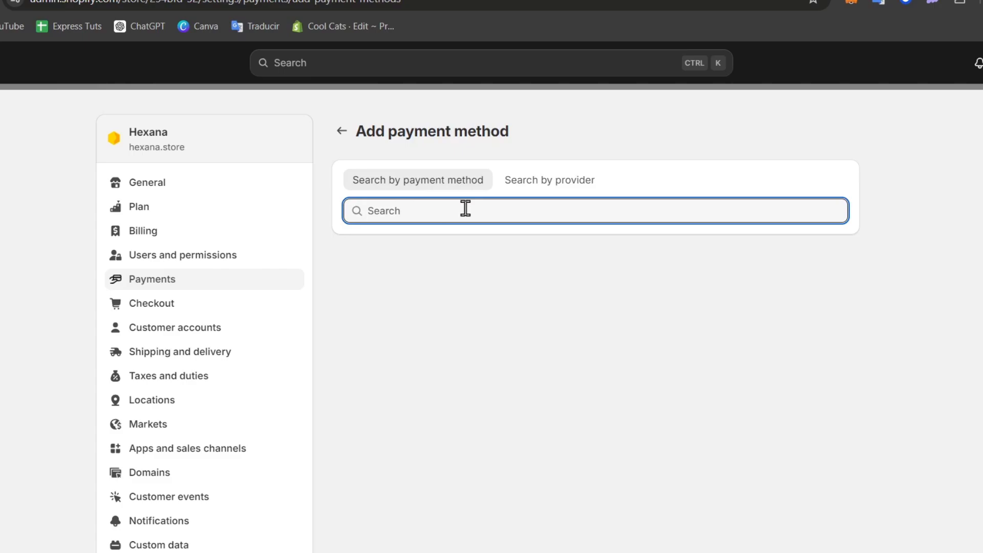
{"action": "type", "text": "bu"}
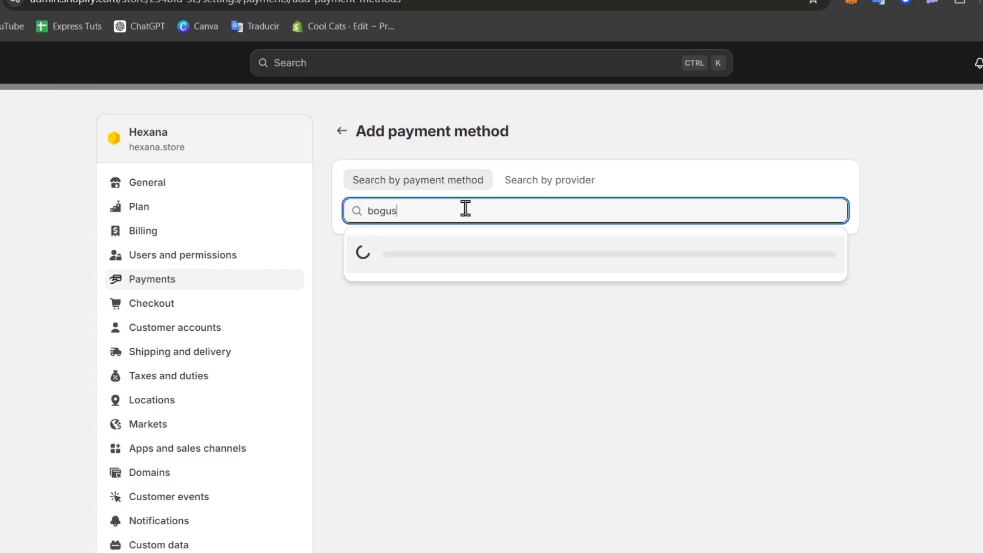
{"action": "left_click", "coordinate": [546, 184]}
{"action": "left_click", "coordinate": [522, 204]}
{"action": "type", "text": "bog"}
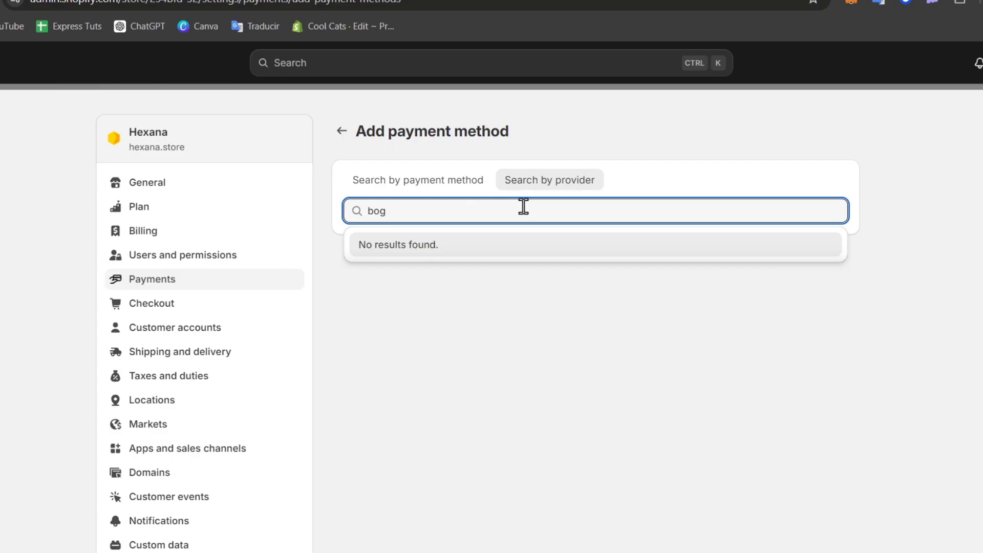
{"action": "type", "text": "su"}
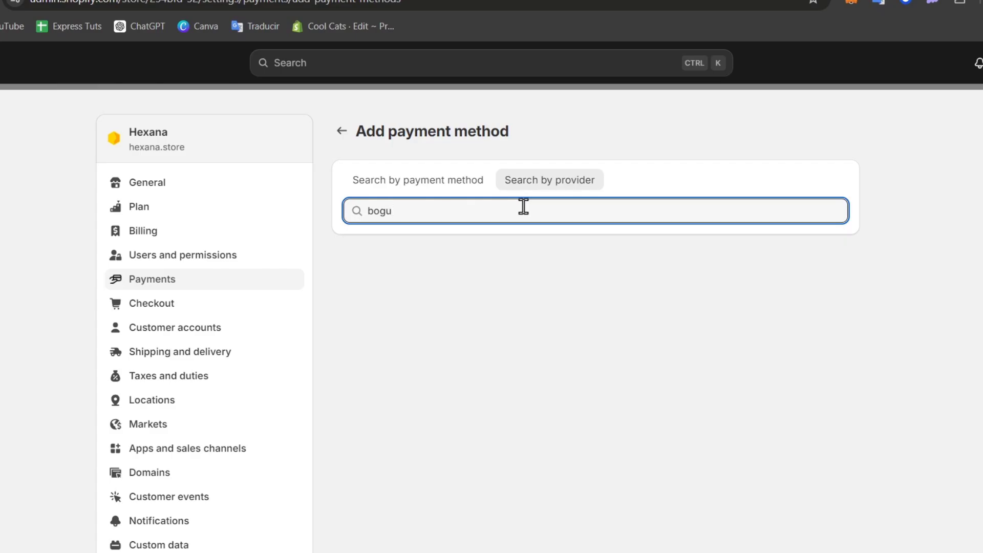
Change the provider from Stripe to the (for testing) Bogus Gateway and activate it.
{"action": "left_click", "coordinate": [343, 132]}
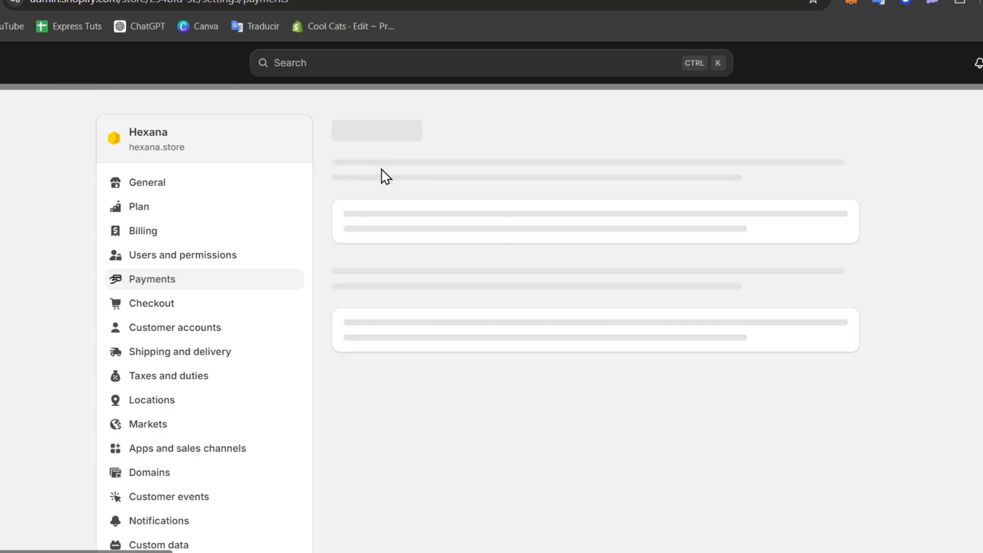
{"action": "left_click", "coordinate": [798, 194]}
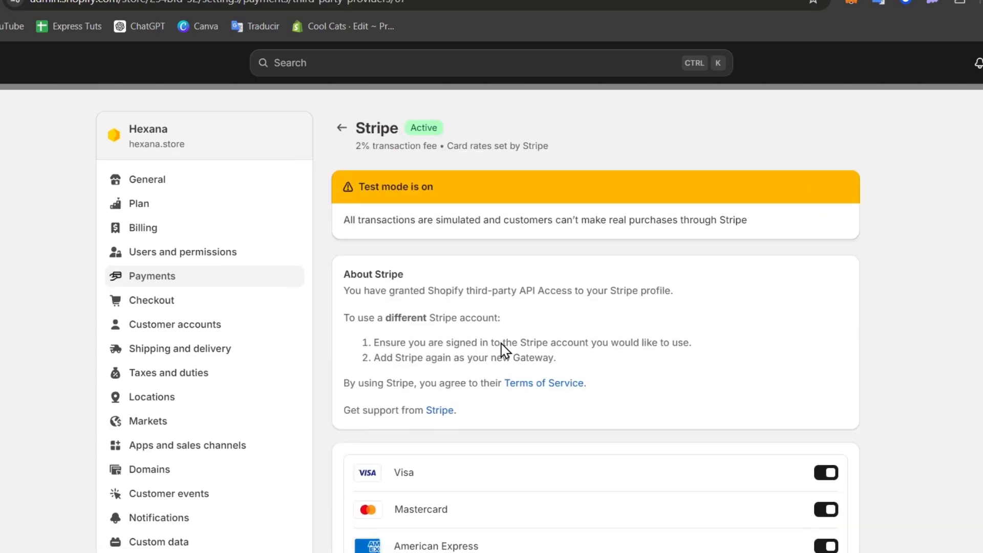
{"action": "scroll", "coordinate": [504, 350], "scroll_direction": "down", "scroll_amount": 5}
{"action": "left_click", "coordinate": [772, 467]}
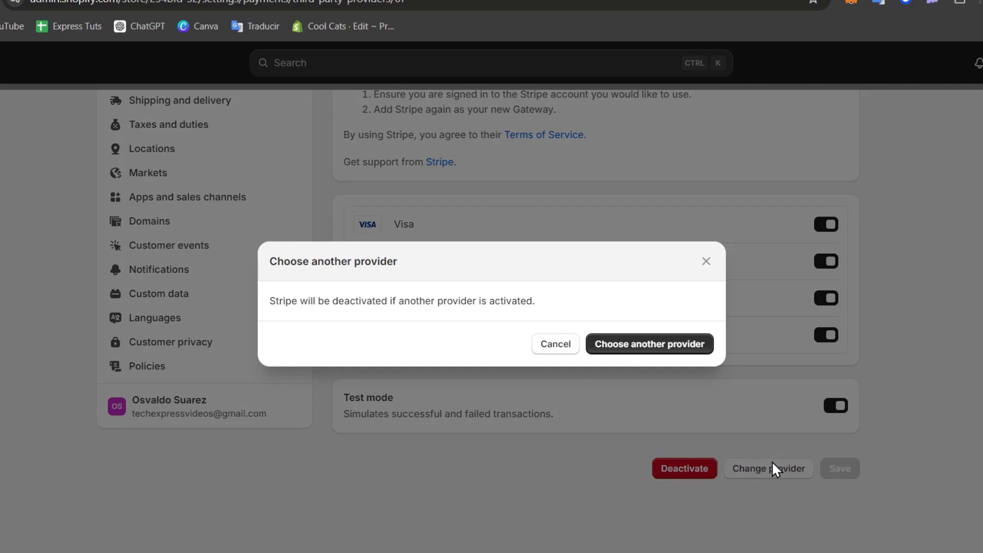
{"action": "left_click", "coordinate": [651, 341]}
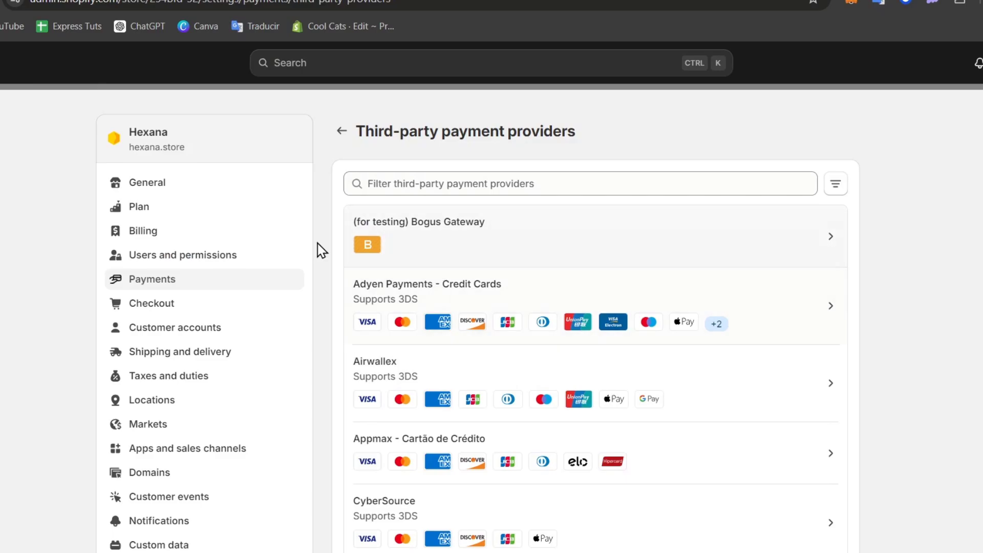
{"action": "left_click", "coordinate": [517, 252]}
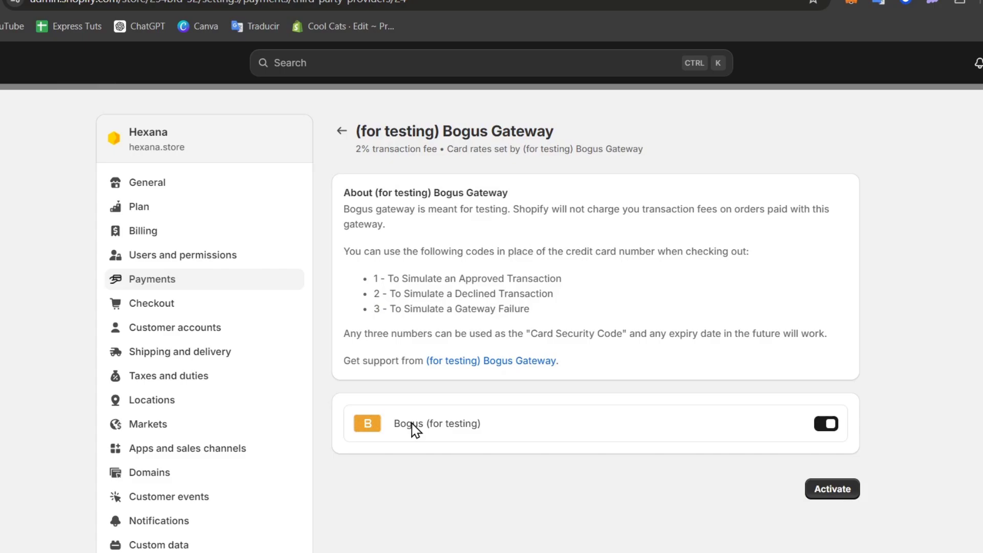
{"action": "left_click", "coordinate": [856, 489]}
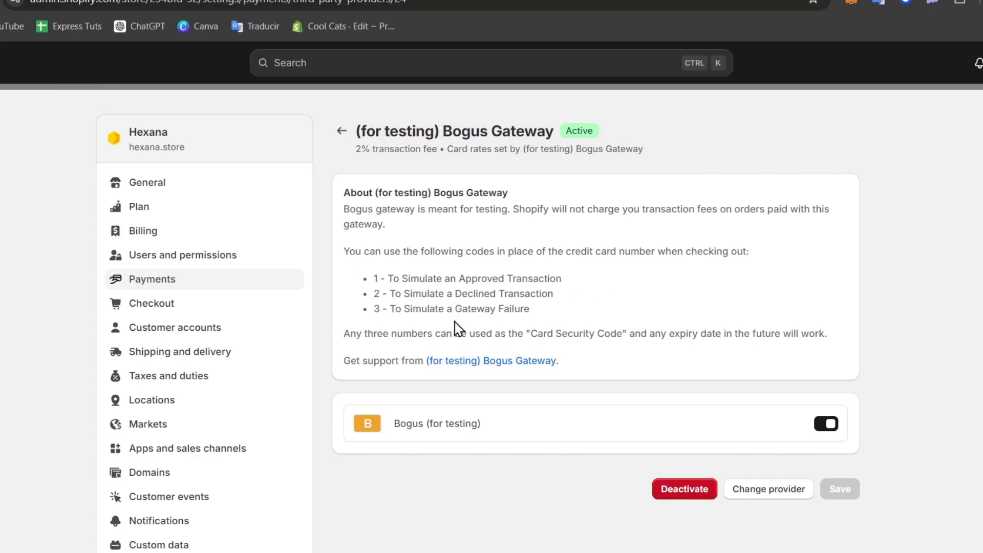
Look over the Payments overview listing Bogus Gateway, then close Settings back to Home.
{"action": "left_click", "coordinate": [341, 131]}
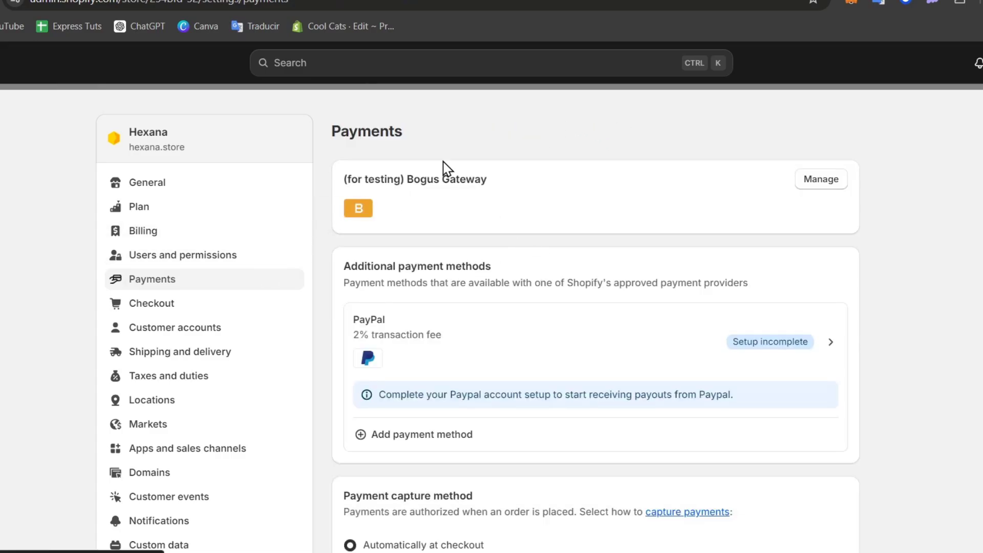
{"action": "scroll", "coordinate": [298, 147], "scroll_direction": "down", "scroll_amount": 7}
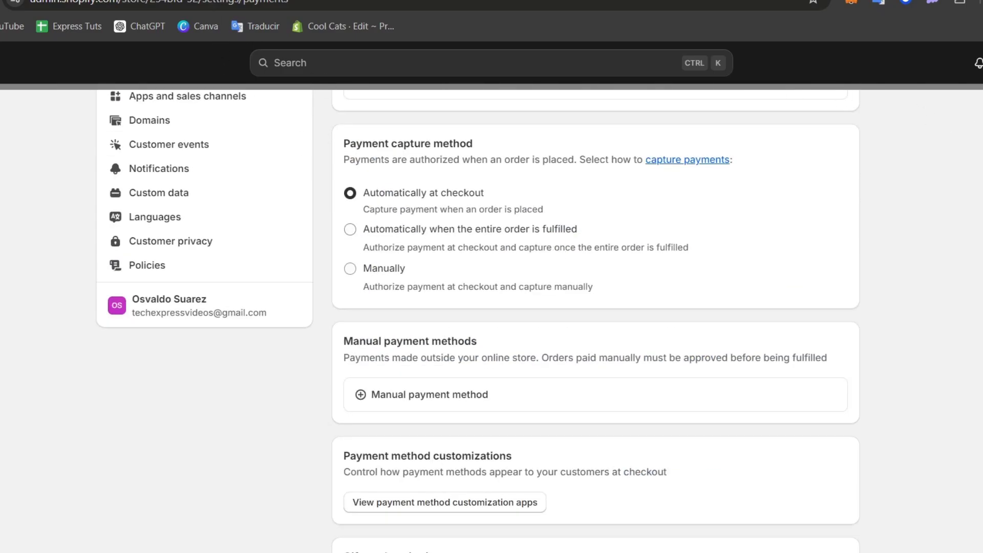
{"action": "left_click", "coordinate": [980, 122]}
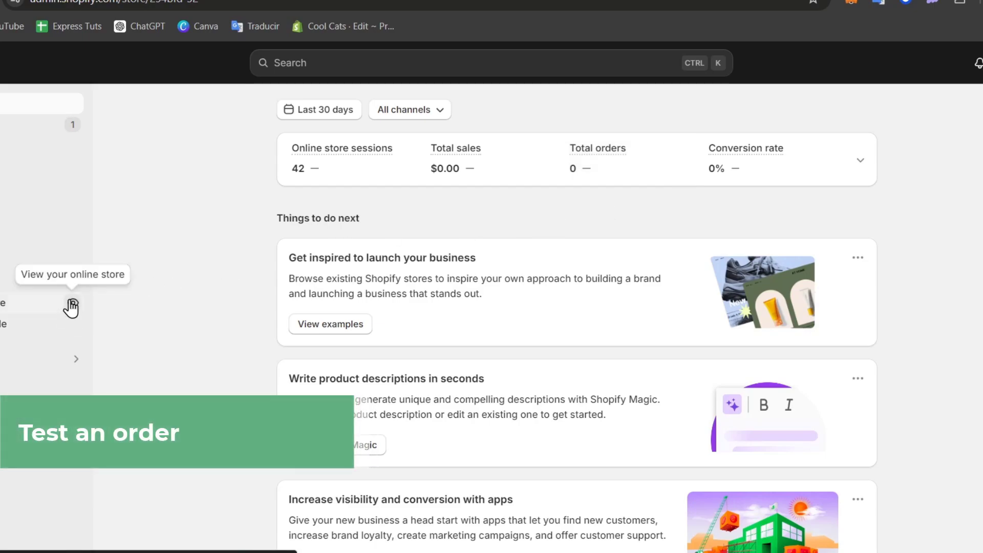
In the storefront, add the Oversized Star Shape Shirt from New Arrivals to the cart and check out.
{"action": "left_click", "coordinate": [71, 305]}
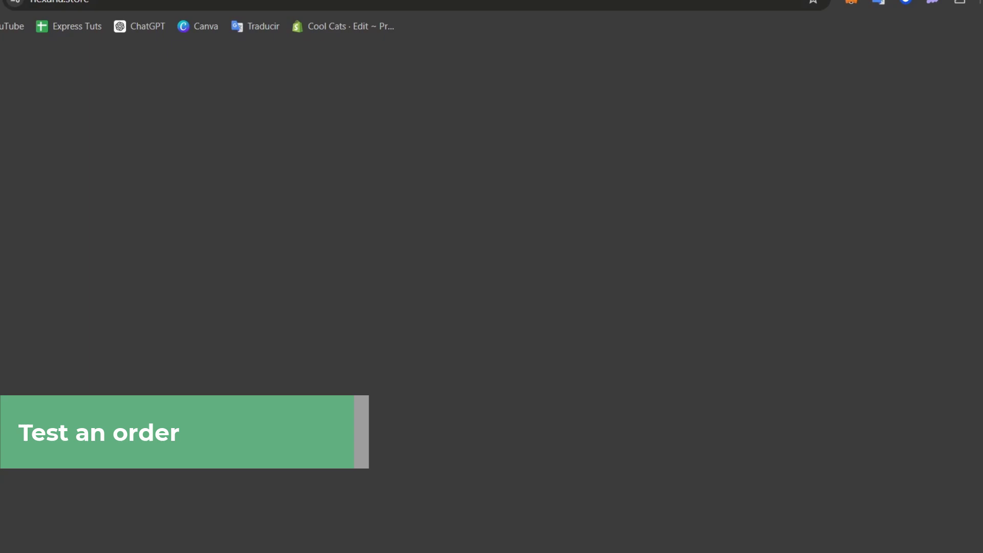
{"action": "scroll", "coordinate": [437, 138], "scroll_direction": "down", "scroll_amount": 20}
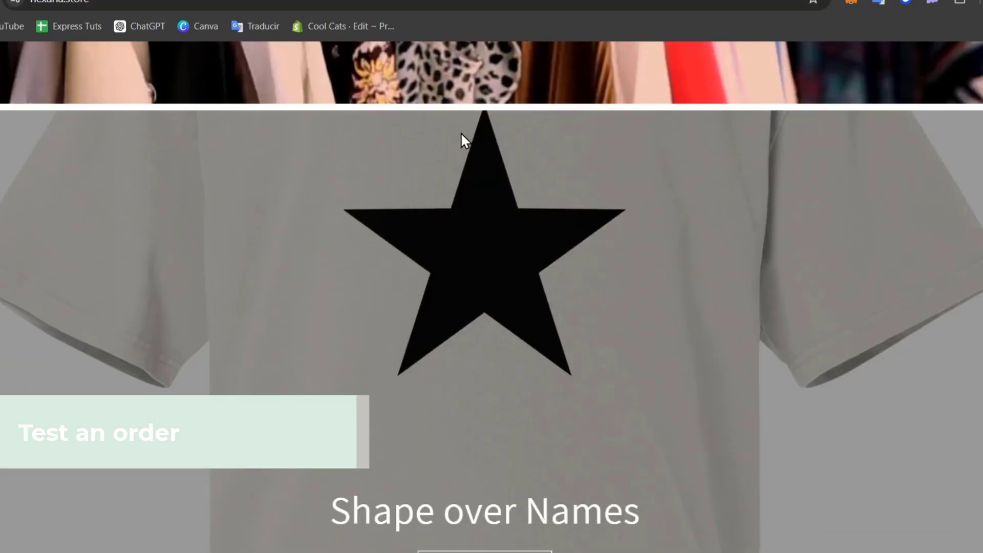
{"action": "scroll", "coordinate": [465, 144], "scroll_direction": "up", "scroll_amount": 3}
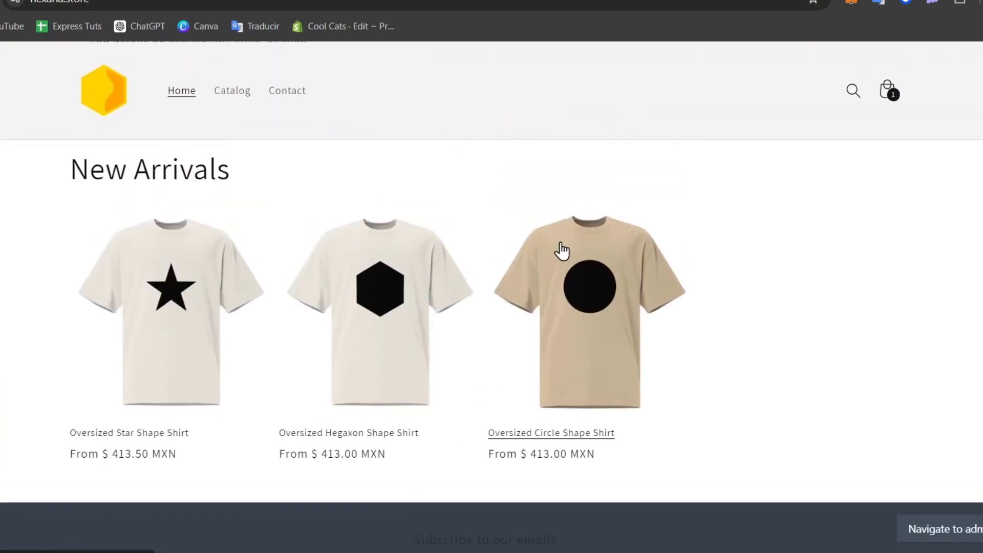
{"action": "left_click", "coordinate": [137, 313]}
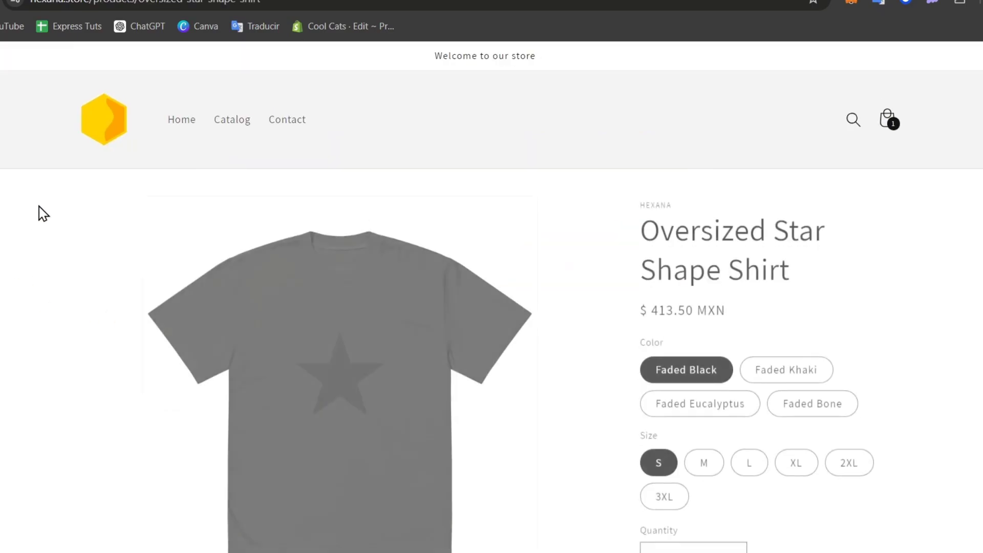
{"action": "scroll", "coordinate": [783, 408], "scroll_direction": "down", "scroll_amount": 6}
{"action": "left_click", "coordinate": [791, 279]}
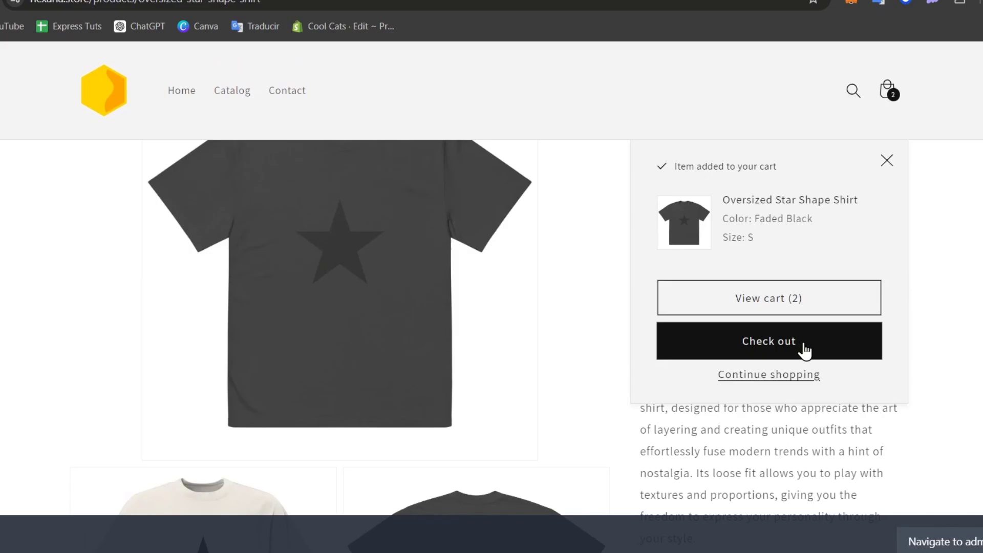
{"action": "left_click", "coordinate": [813, 355]}
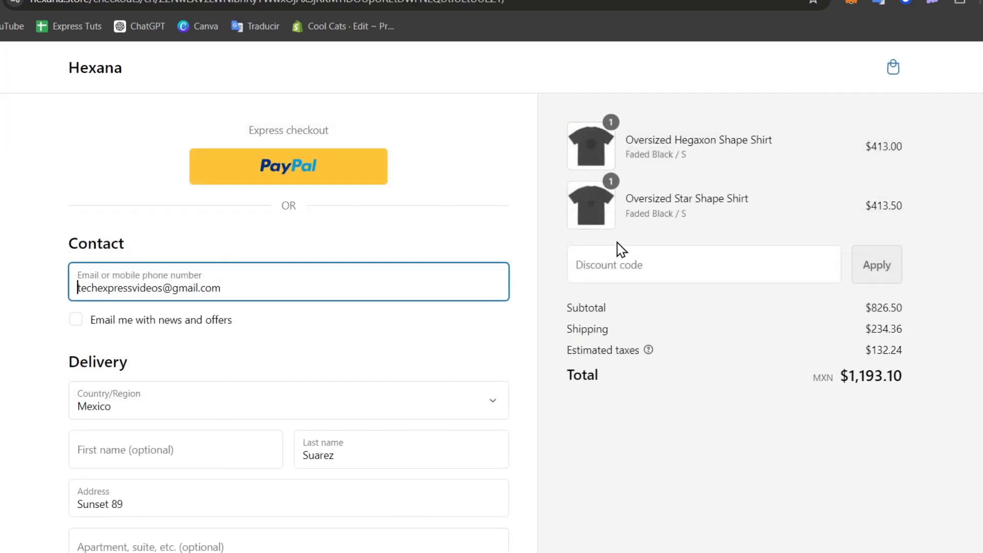
Scroll to the Payment section and step through the card number, expiry and security code fields.
{"action": "scroll", "coordinate": [621, 250], "scroll_direction": "down", "scroll_amount": 3}
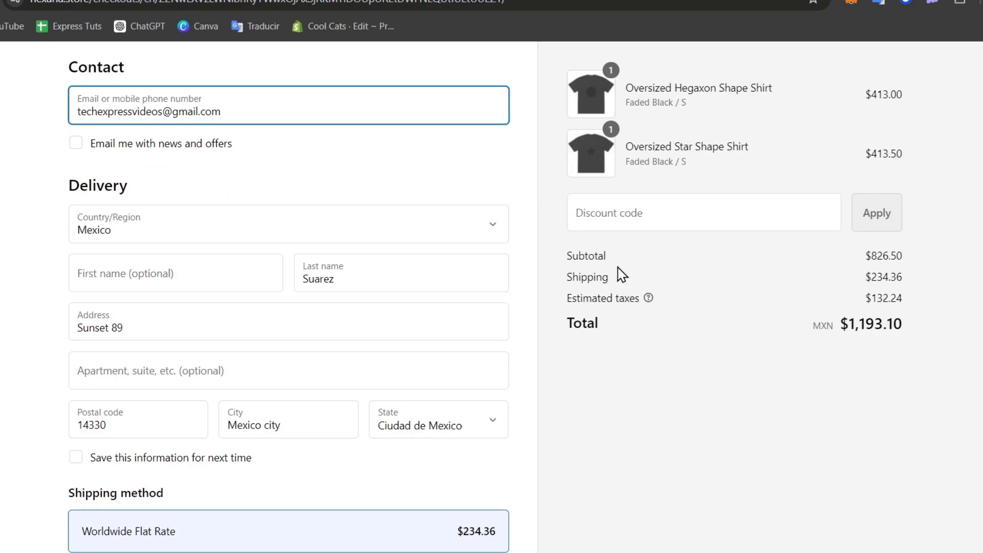
{"action": "scroll", "coordinate": [625, 279], "scroll_direction": "down", "scroll_amount": 9}
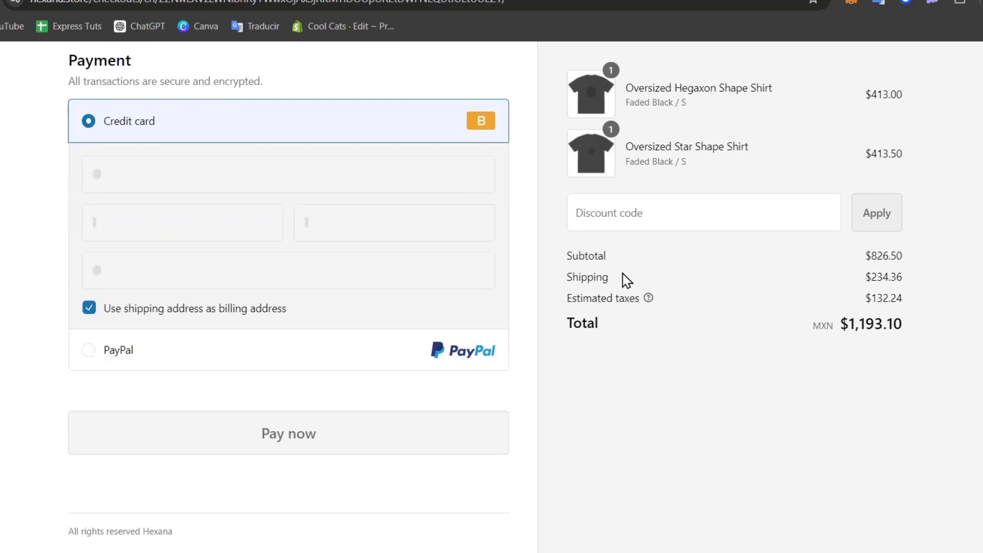
{"action": "scroll", "coordinate": [335, 276], "scroll_direction": "up", "scroll_amount": 3}
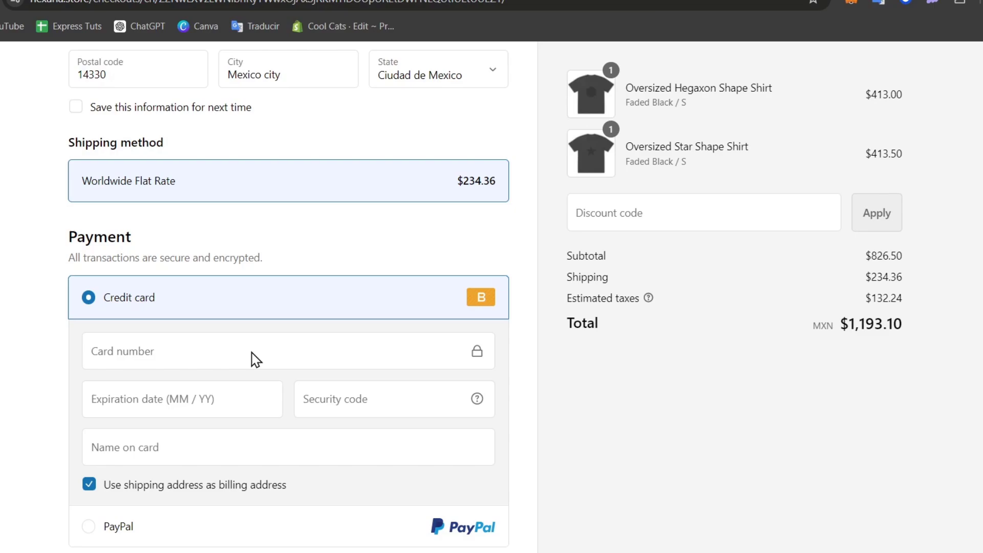
{"action": "left_click", "coordinate": [254, 354]}
{"action": "left_click", "coordinate": [108, 394]}
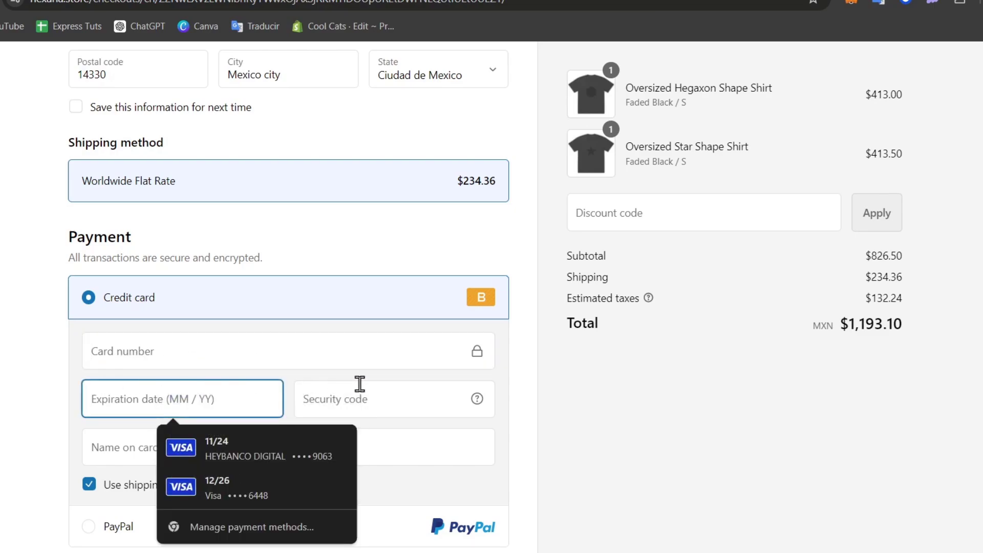
{"action": "left_click", "coordinate": [416, 395]}
Enter the cardholder name, expiry 12 / 26 and security code 123, leaving the card number empty.
{"action": "left_click", "coordinate": [114, 451]}
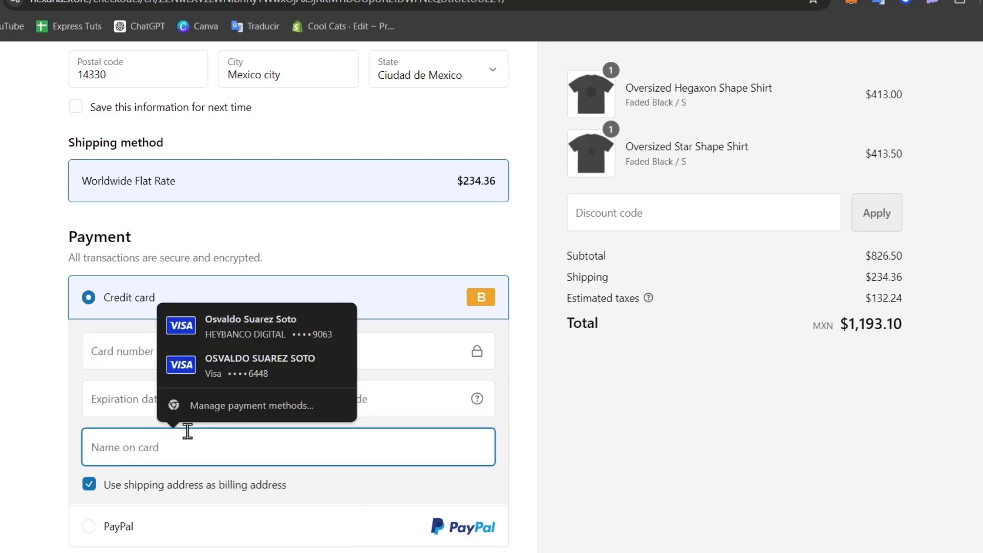
{"action": "type", "text": "TECH EX"}
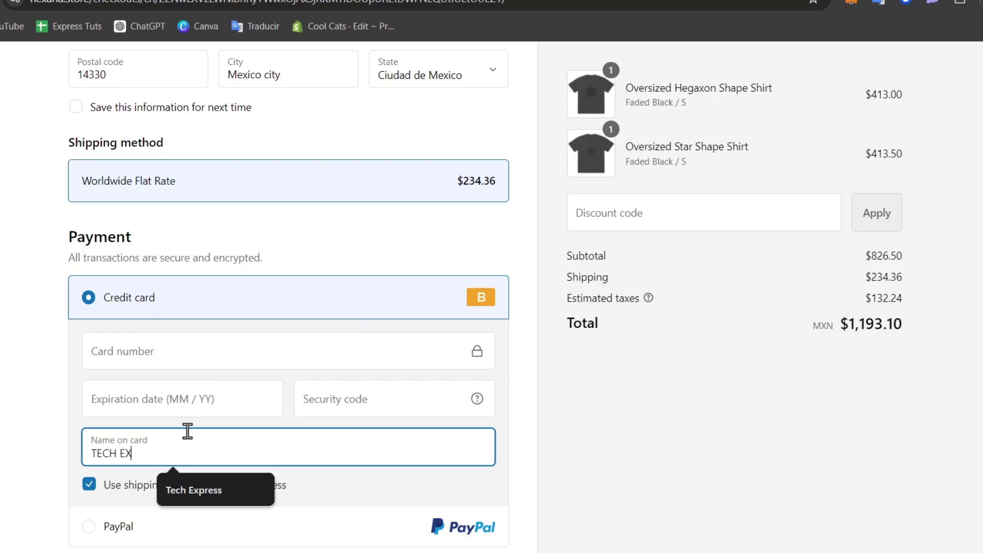
{"action": "type", "text": "PRESS"}
{"action": "left_click", "coordinate": [194, 408]}
{"action": "type", "text": "12 / "}
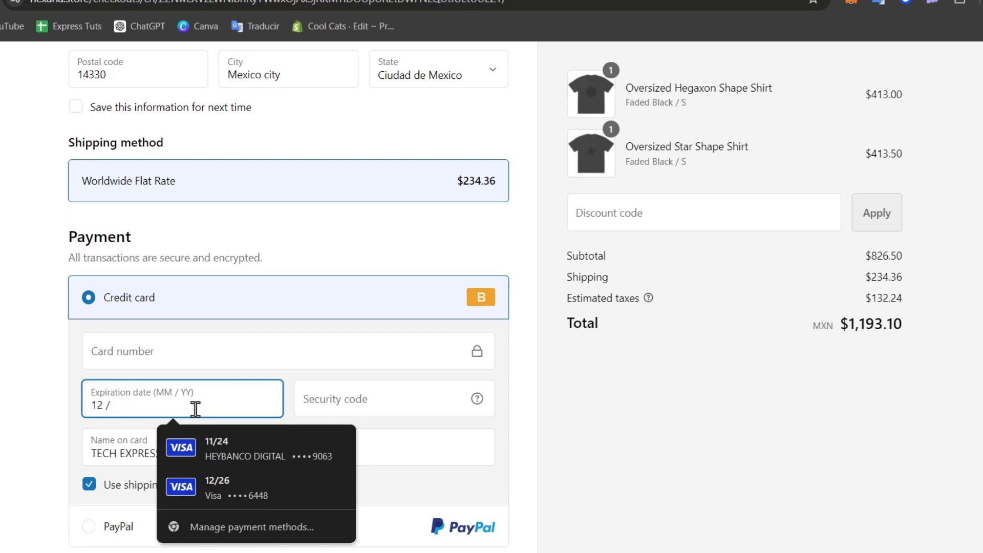
{"action": "type", "text": "26"}
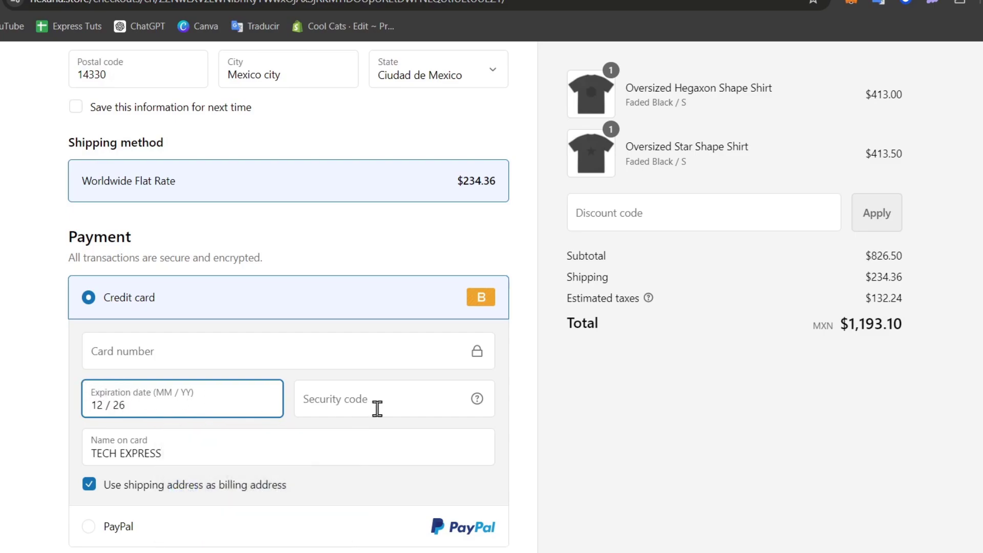
{"action": "left_click", "coordinate": [375, 408]}
{"action": "type", "text": "123"}
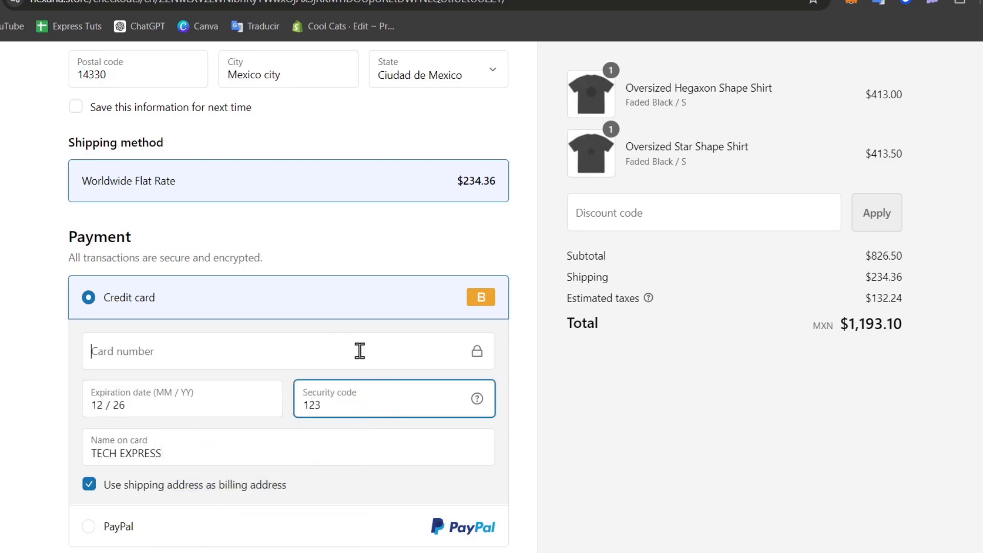
{"action": "left_click", "coordinate": [356, 352]}
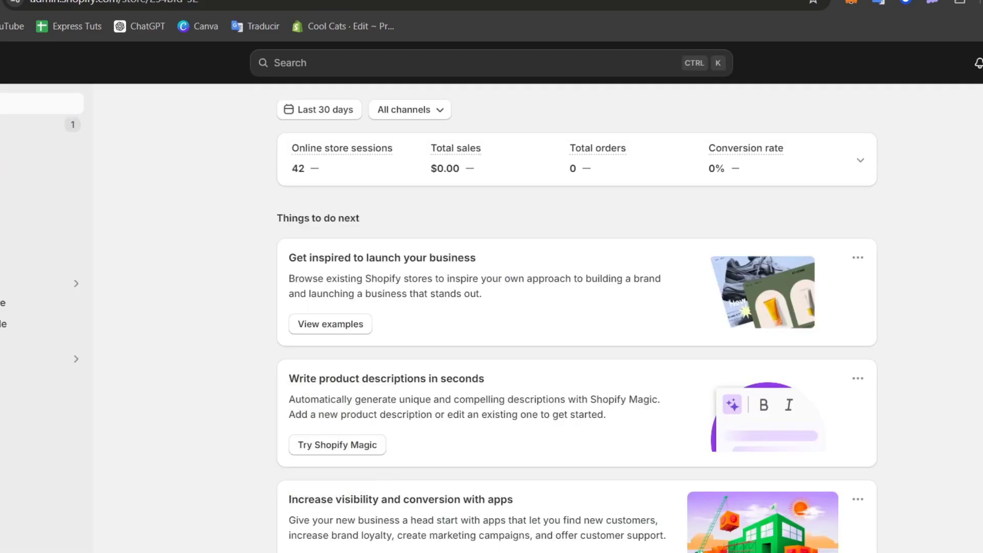
Check the Bogus Gateway test codes under Settings > Payments, then pay with card 2 to trigger a decline.
{"action": "left_click", "coordinate": [54, 549]}
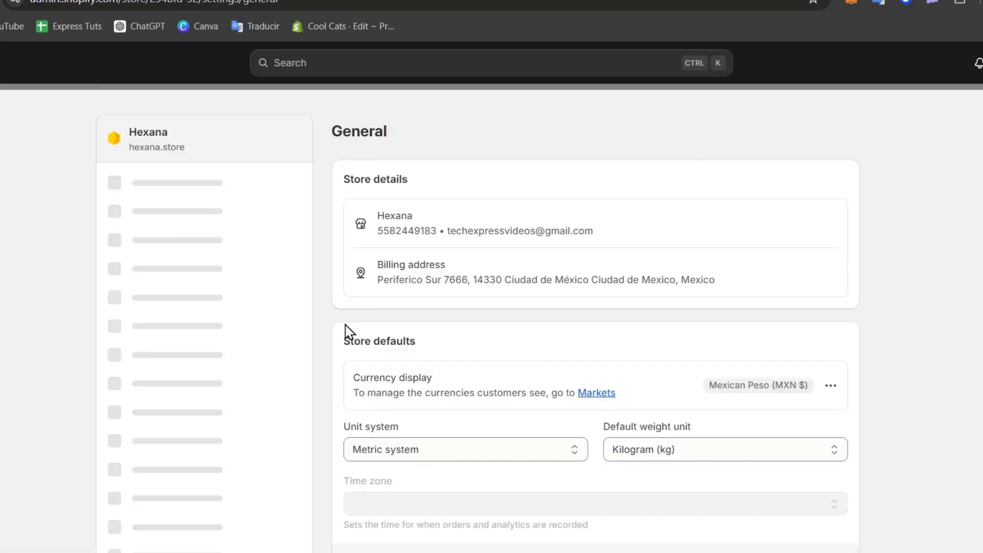
{"action": "left_click", "coordinate": [192, 291]}
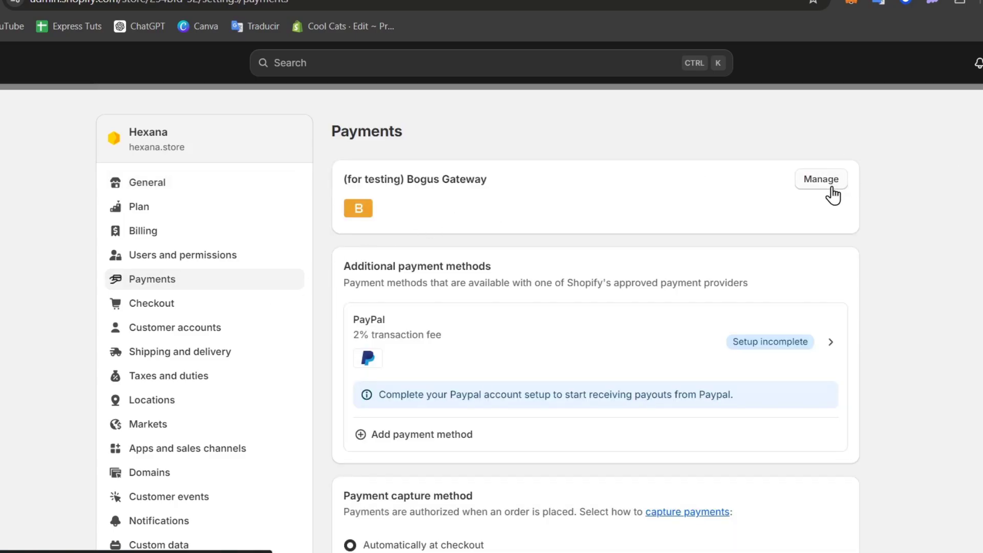
{"action": "left_click", "coordinate": [829, 191]}
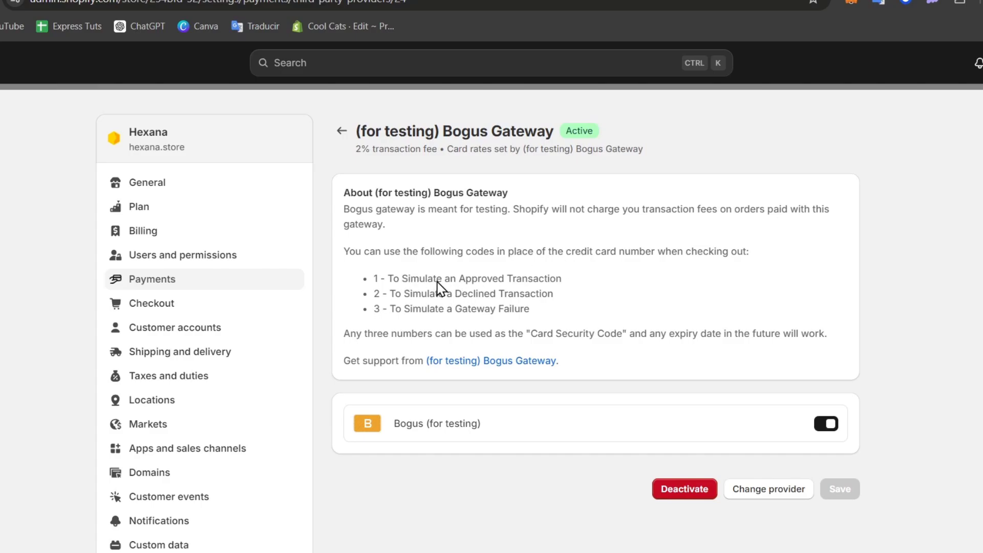
{"action": "left_click_drag", "start_coordinate": [400, 293], "coordinate": [588, 294]}
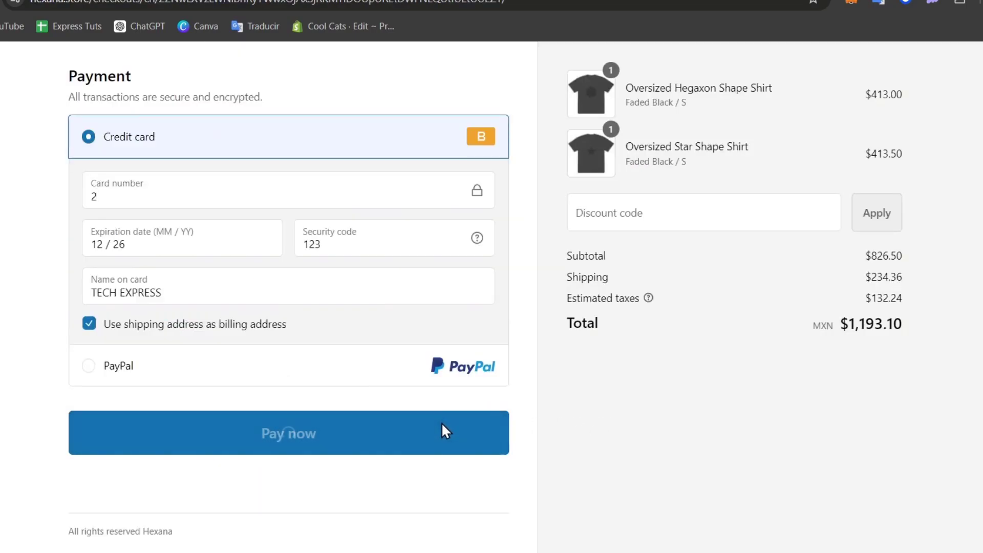
{"action": "left_click", "coordinate": [441, 422]}
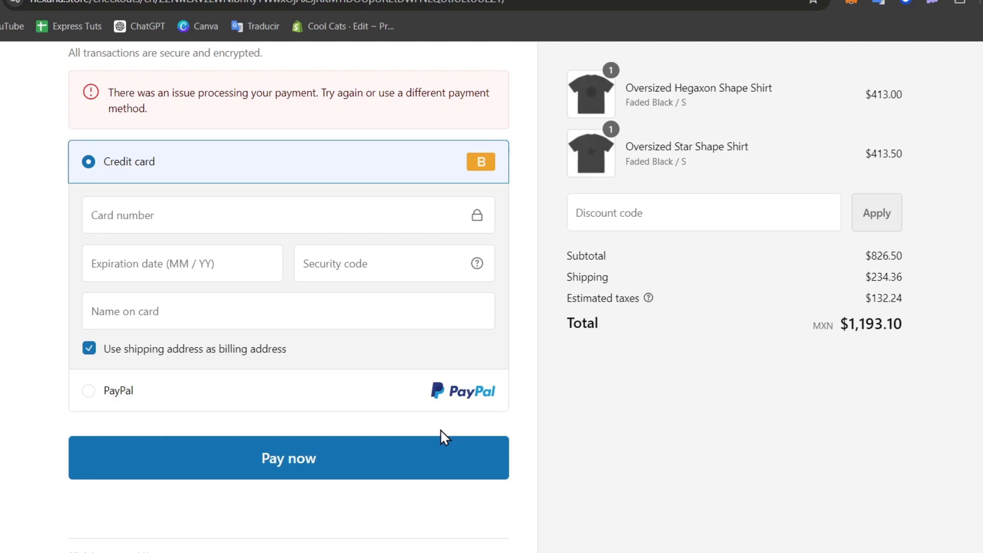
Refill expiry 11 / 26, security code 123 and the cardholder name, then pay with test card 1.
{"action": "left_click", "coordinate": [180, 250]}
{"action": "type", "text": "1126"}
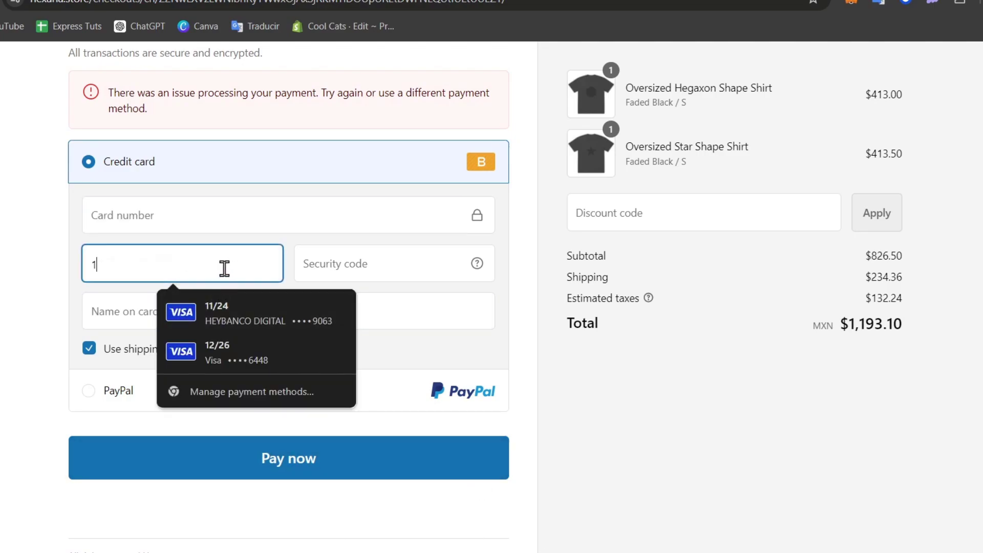
{"action": "left_click", "coordinate": [360, 271]}
{"action": "type", "text": "123"}
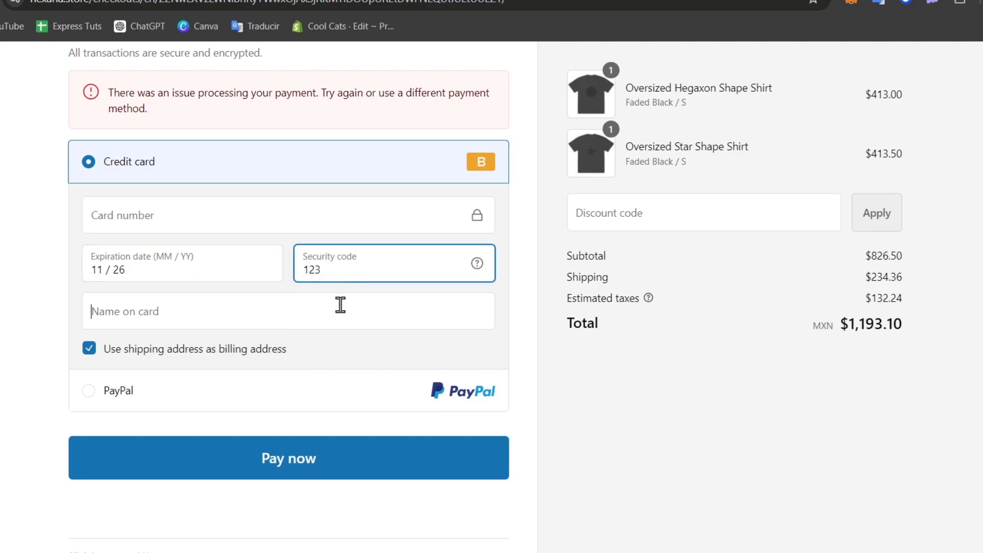
{"action": "left_click", "coordinate": [339, 308]}
{"action": "type", "text": "TECH EXPRESS"}
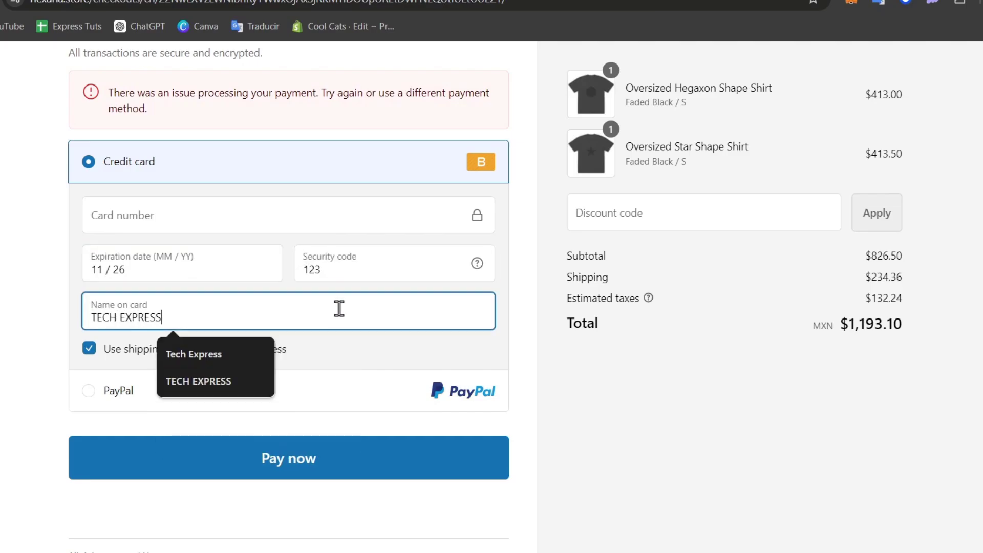
{"action": "left_click", "coordinate": [288, 221]}
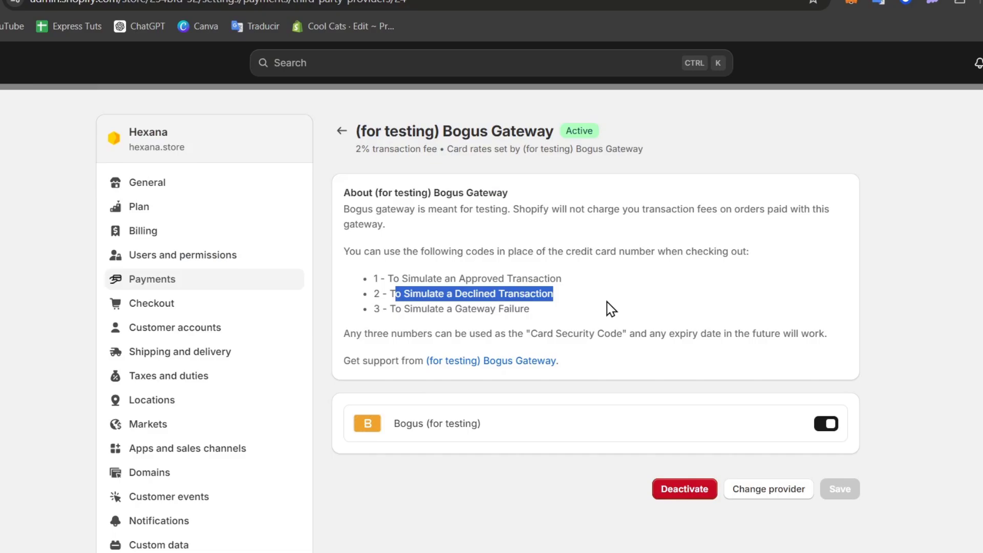
{"action": "left_click_drag", "start_coordinate": [456, 277], "coordinate": [394, 282]}
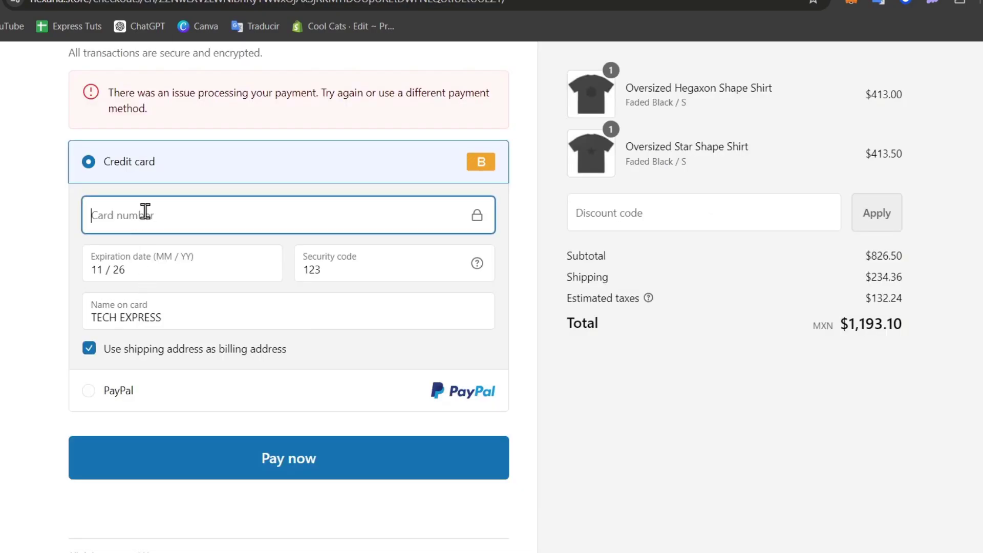
{"action": "type", "text": "1"}
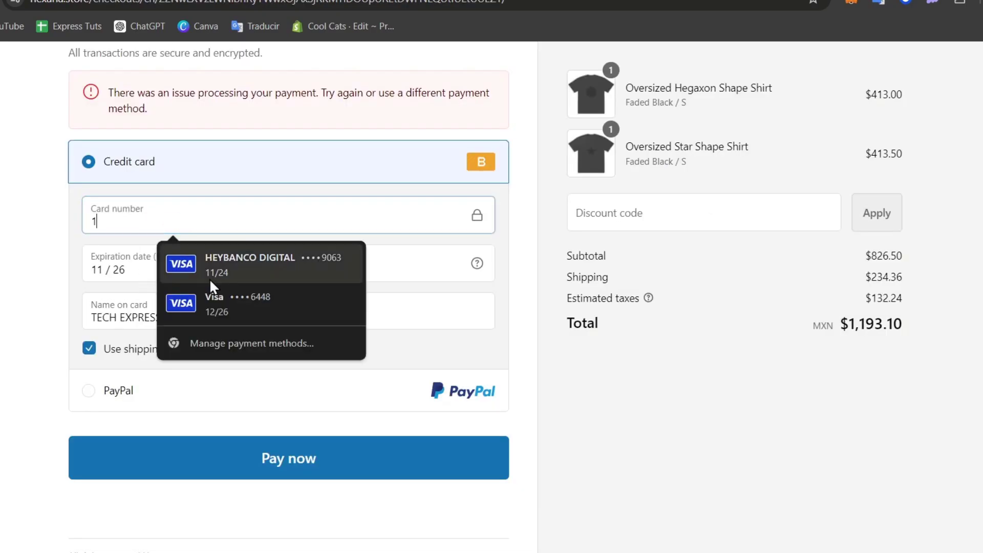
{"action": "left_click", "coordinate": [191, 462]}
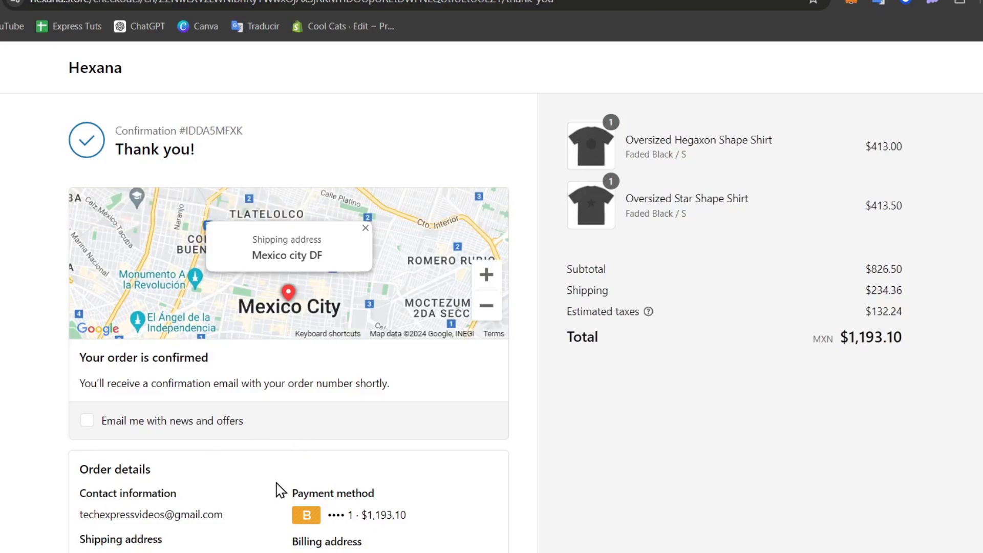
Review the Thank you page for the MXN $1,193.10 order, then return to the Bogus Gateway admin tab.
{"action": "scroll", "coordinate": [381, 543], "scroll_direction": "down", "scroll_amount": 5}
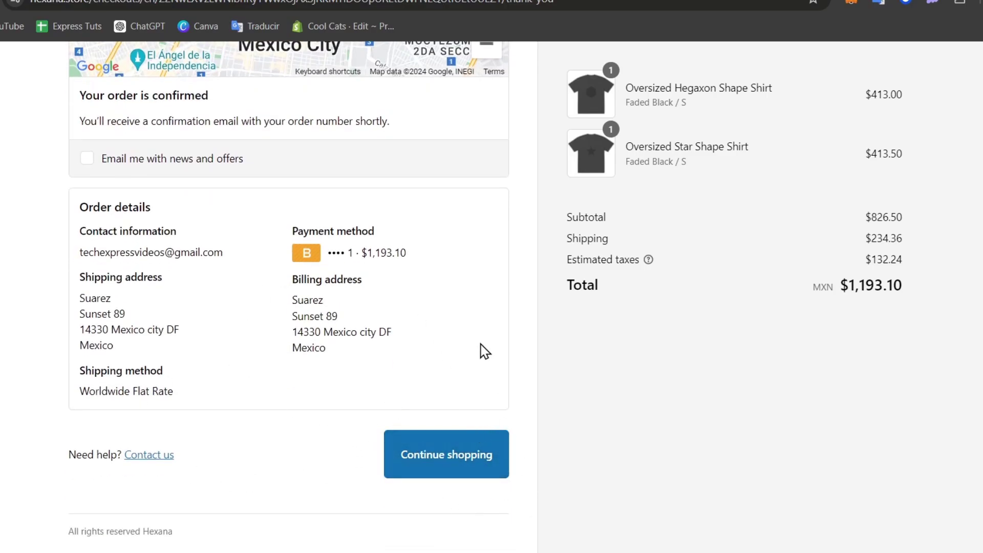
{"action": "left_click_drag", "start_coordinate": [365, 342], "coordinate": [294, 301]}
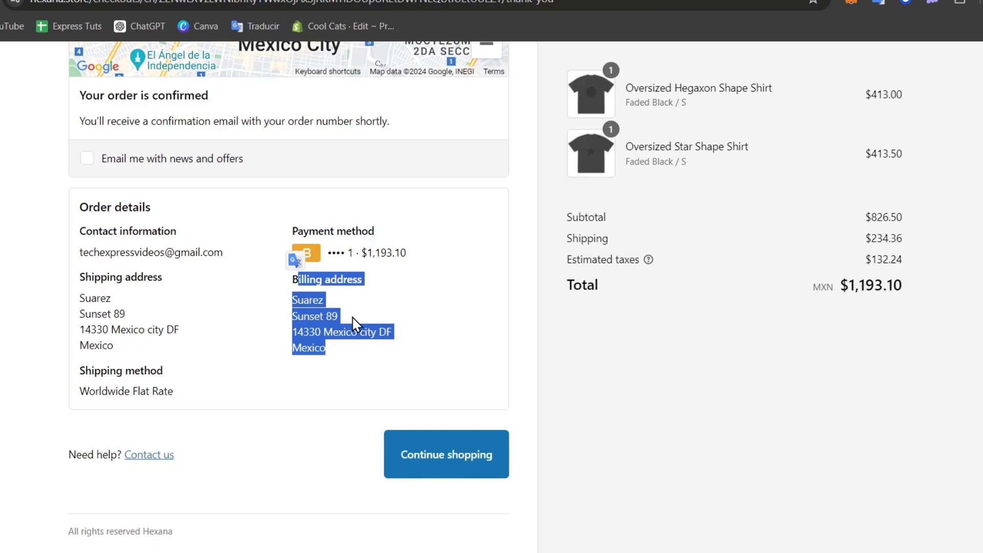
{"action": "left_click", "coordinate": [377, 373]}
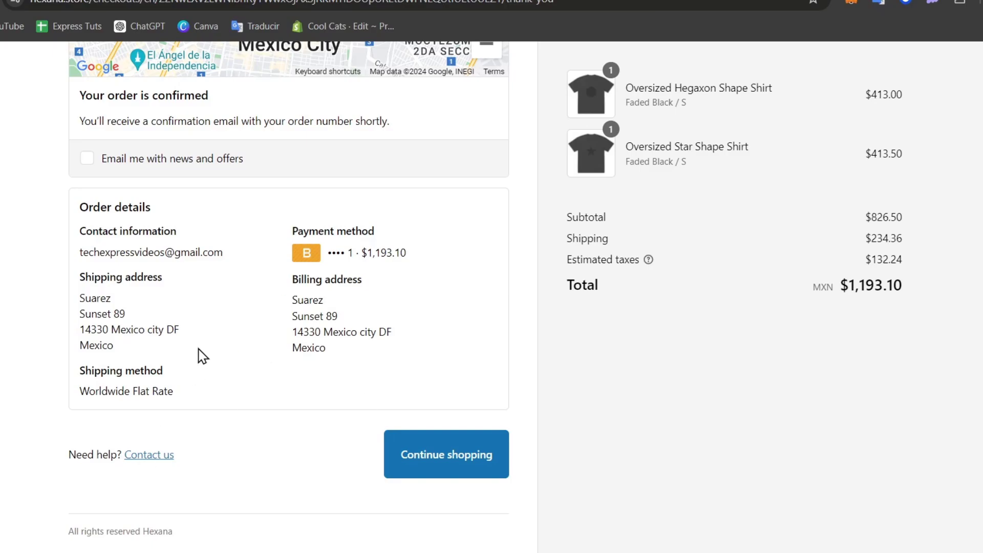
{"action": "key", "text": "ctrl+Tab"}
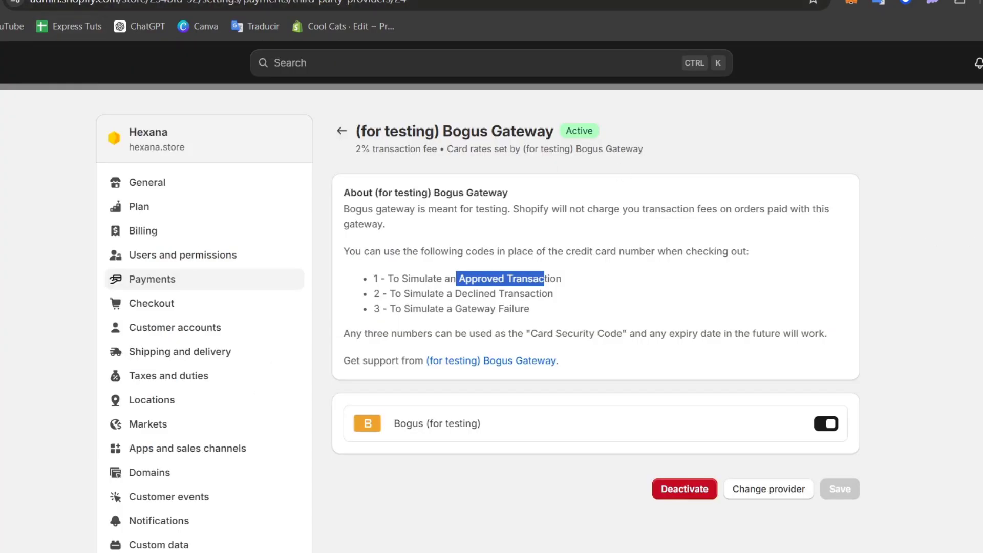
Return to the admin home and open the Orders list, where #1002 shows Paid for $1,193.10.
{"action": "key", "text": "Escape"}
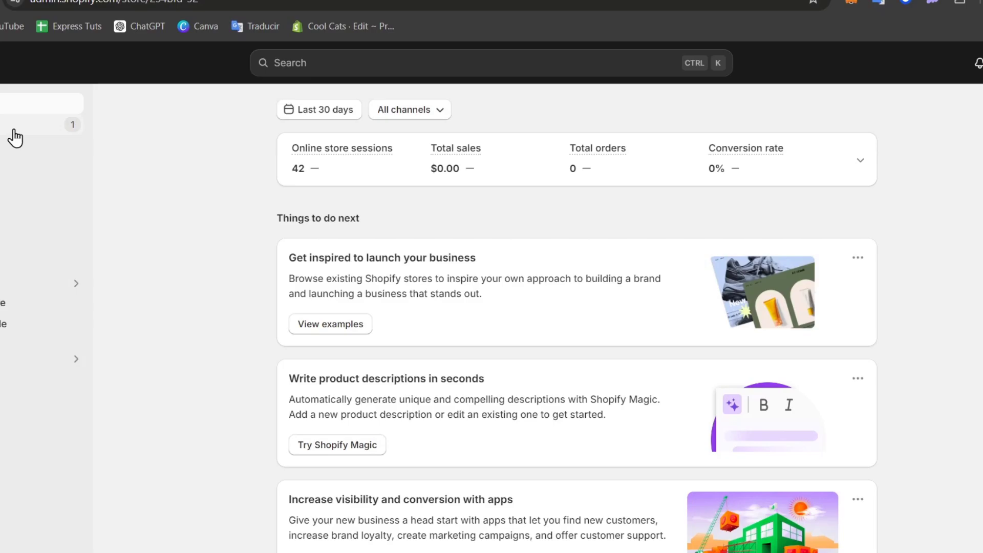
{"action": "left_click", "coordinate": [13, 129]}
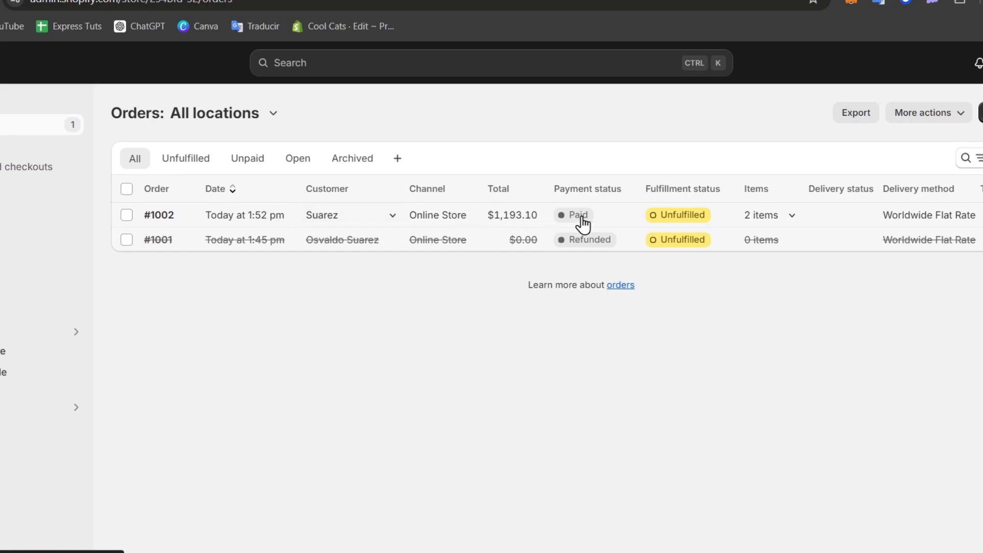
Open order #1002 and highlight its test-order notice.
{"action": "left_click", "coordinate": [225, 217]}
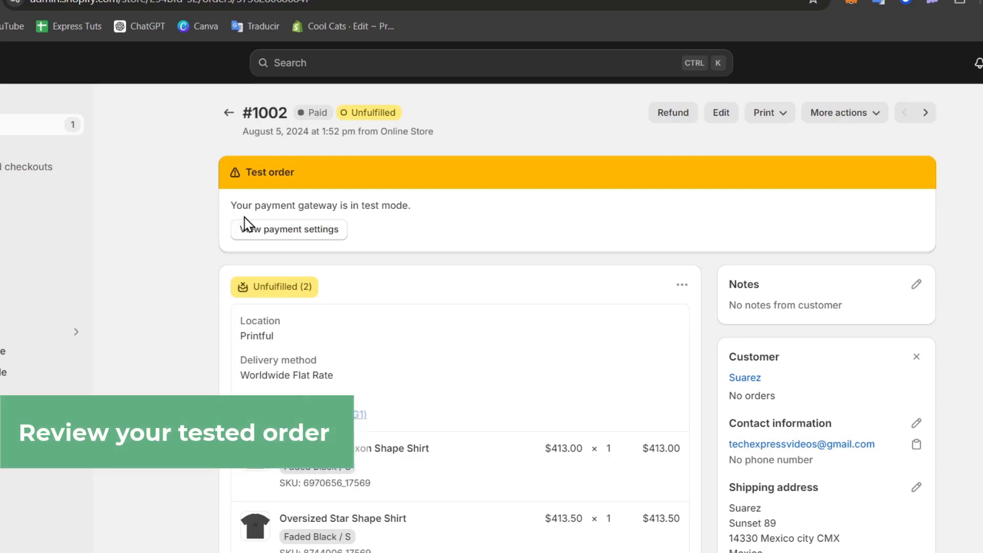
{"action": "left_click_drag", "start_coordinate": [266, 205], "coordinate": [411, 208]}
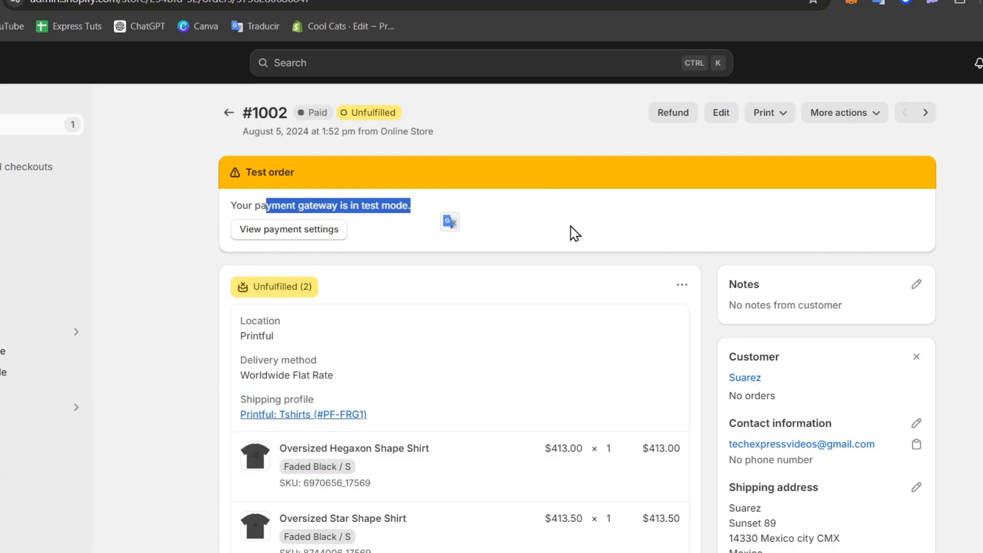
{"action": "scroll", "coordinate": [570, 234], "scroll_direction": "down", "scroll_amount": 6}
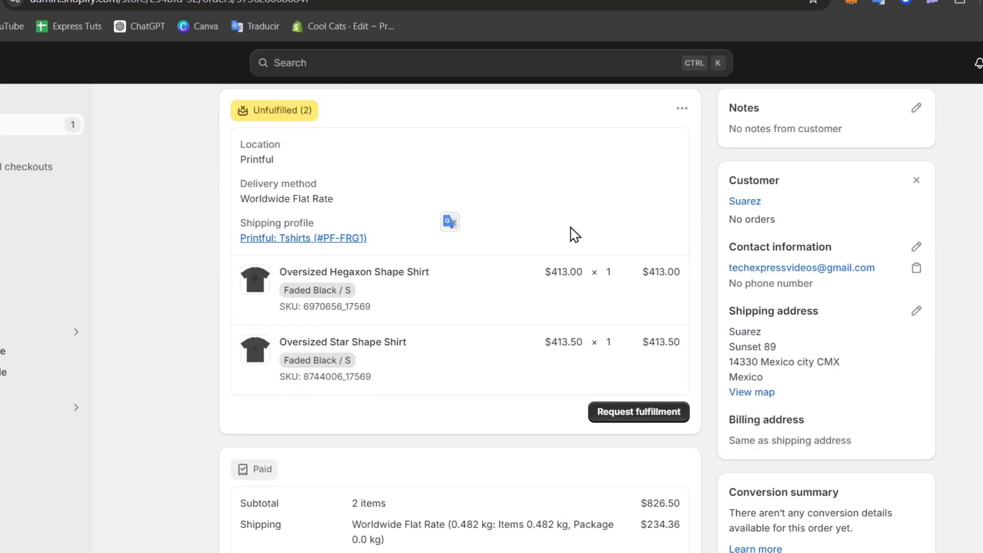
{"action": "scroll", "coordinate": [570, 226], "scroll_direction": "up", "scroll_amount": 7}
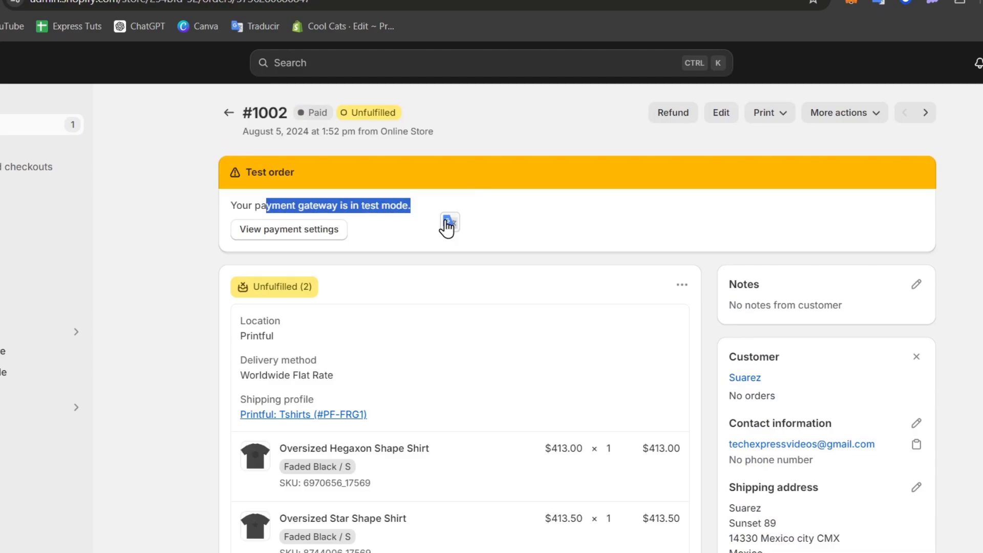
{"action": "scroll", "coordinate": [384, 336], "scroll_direction": "down", "scroll_amount": 3}
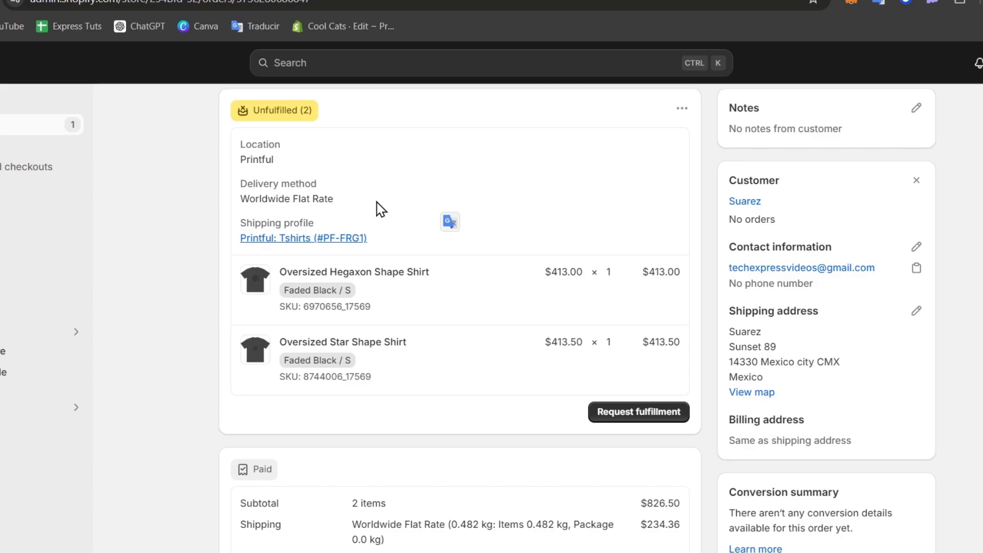
Review #1002's two shirts and $1,193.10 paid total, then show its More actions menu.
{"action": "scroll", "coordinate": [432, 449], "scroll_direction": "down", "scroll_amount": 3}
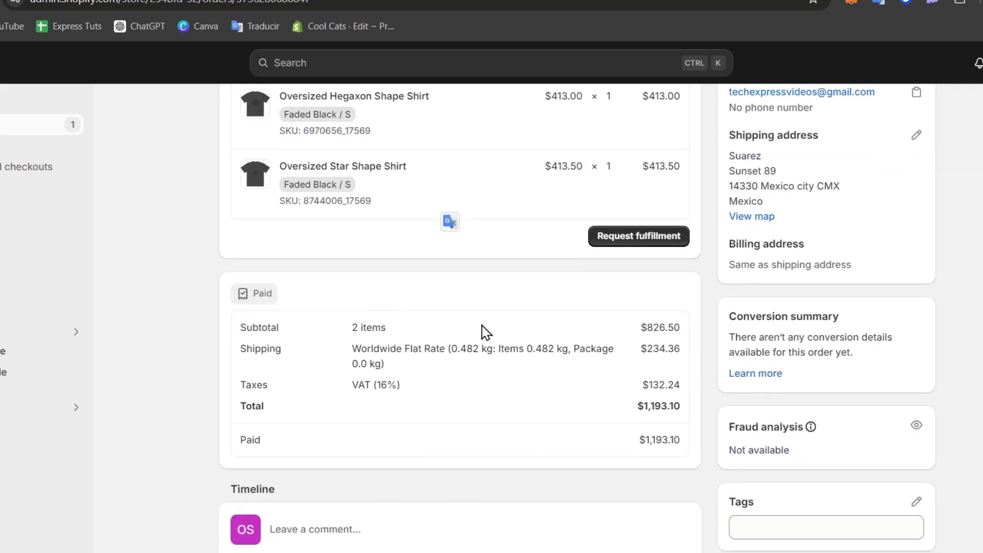
{"action": "left_click_drag", "start_coordinate": [347, 393], "coordinate": [661, 395]}
{"action": "scroll", "coordinate": [609, 398], "scroll_direction": "down", "scroll_amount": 3}
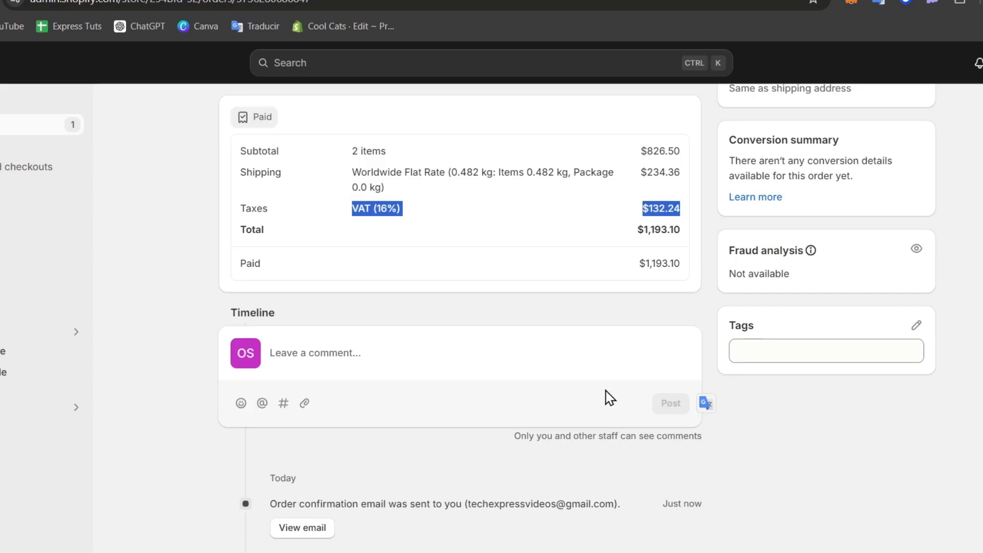
{"action": "scroll", "coordinate": [609, 423], "scroll_direction": "down", "scroll_amount": 3}
{"action": "scroll", "coordinate": [624, 401], "scroll_direction": "up", "scroll_amount": 6}
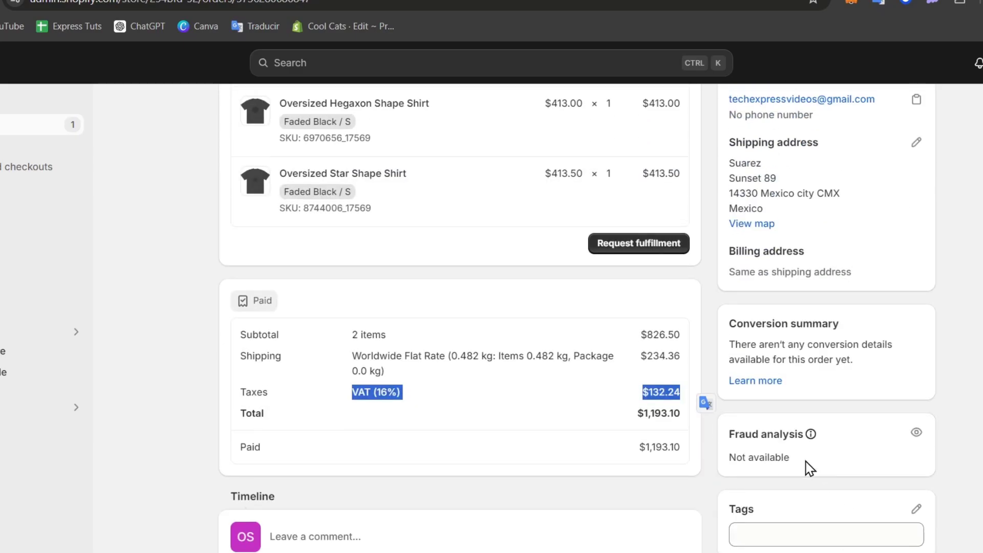
{"action": "left_click_drag", "start_coordinate": [783, 457], "coordinate": [825, 455]}
{"action": "scroll", "coordinate": [849, 453], "scroll_direction": "up", "scroll_amount": 3}
{"action": "scroll", "coordinate": [851, 476], "scroll_direction": "up", "scroll_amount": 3}
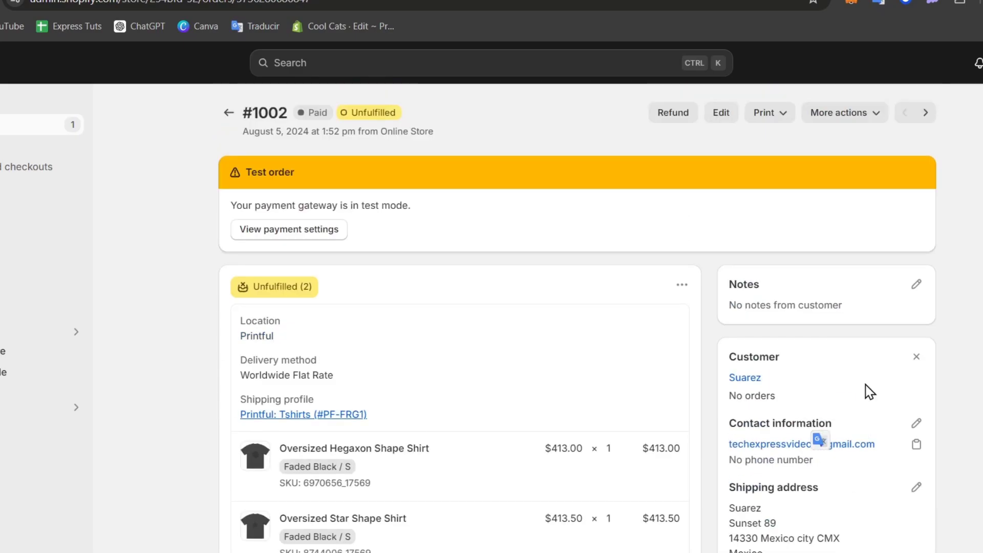
{"action": "left_click", "coordinate": [871, 122]}
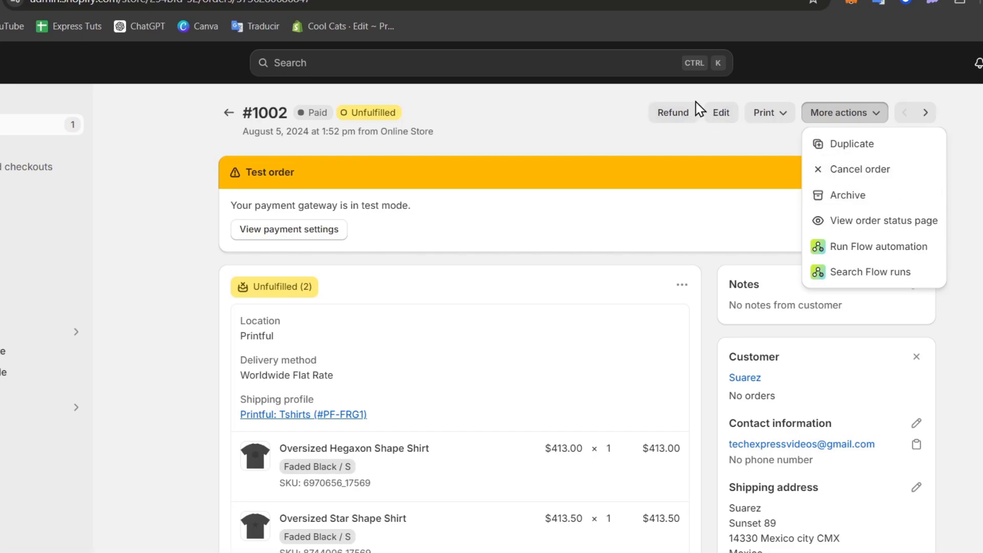
From the Orders list, cancel order #1002 with the reason Fraudulent order.
{"action": "left_click", "coordinate": [227, 112]}
{"action": "left_click", "coordinate": [129, 216]}
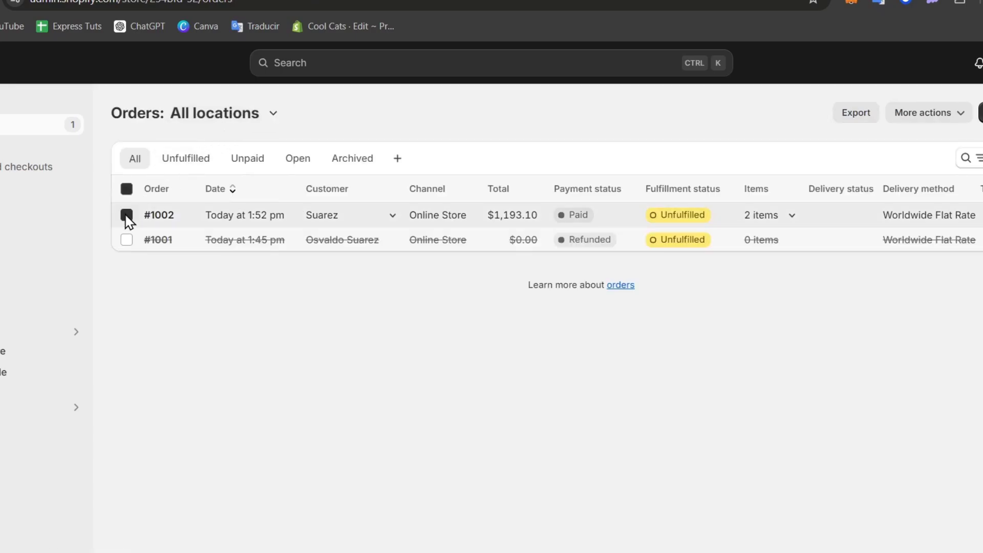
{"action": "left_click", "coordinate": [979, 188]}
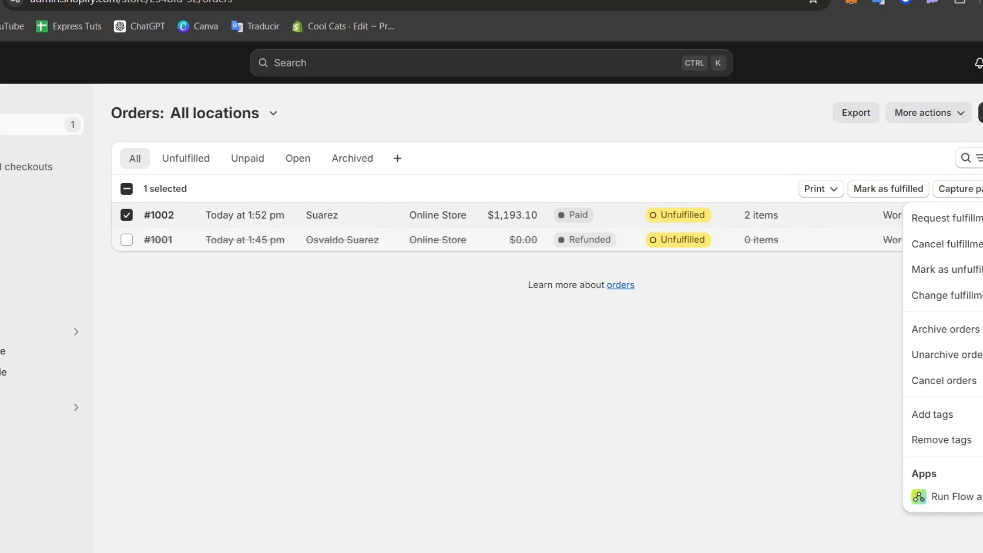
{"action": "left_click", "coordinate": [926, 380]}
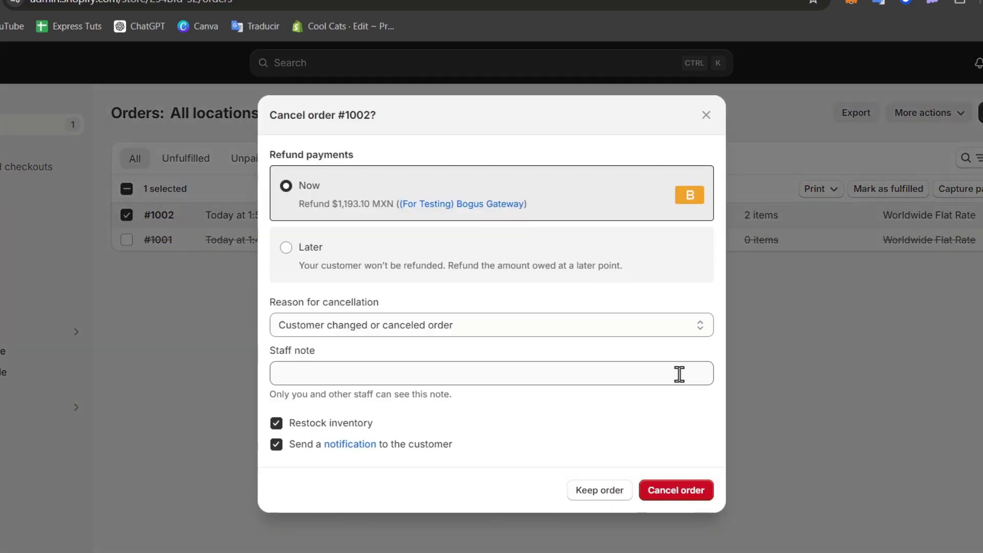
{"action": "left_click", "coordinate": [427, 327]}
{"action": "left_click", "coordinate": [475, 380]}
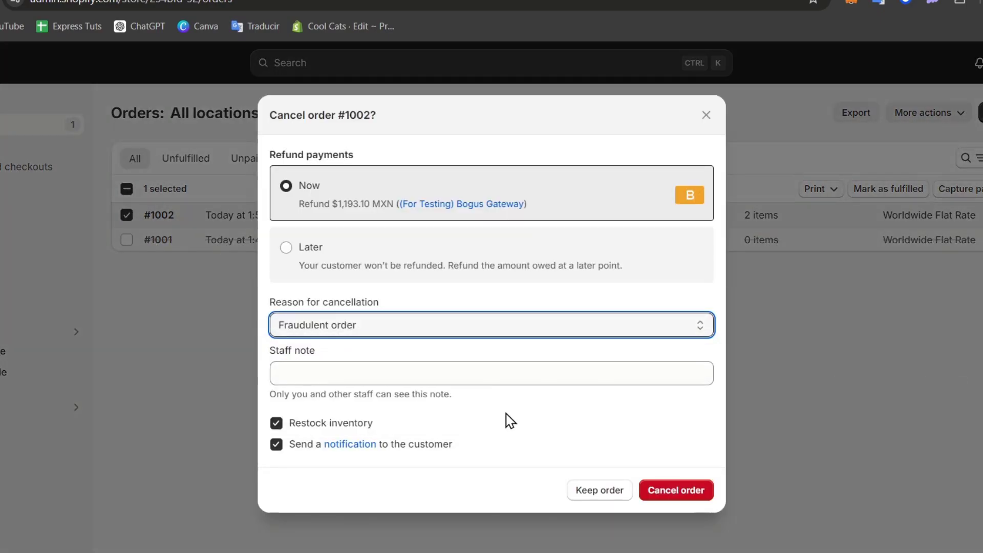
{"action": "left_click", "coordinate": [669, 494]}
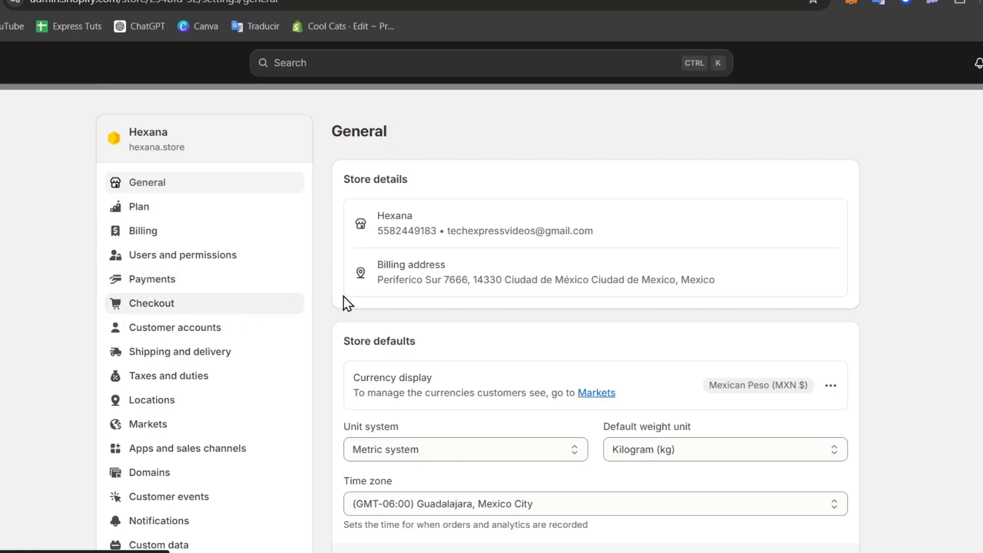
In Payments settings, switch off and deactivate the Bogus Gateway, then browse third-party providers.
{"action": "left_click", "coordinate": [197, 283]}
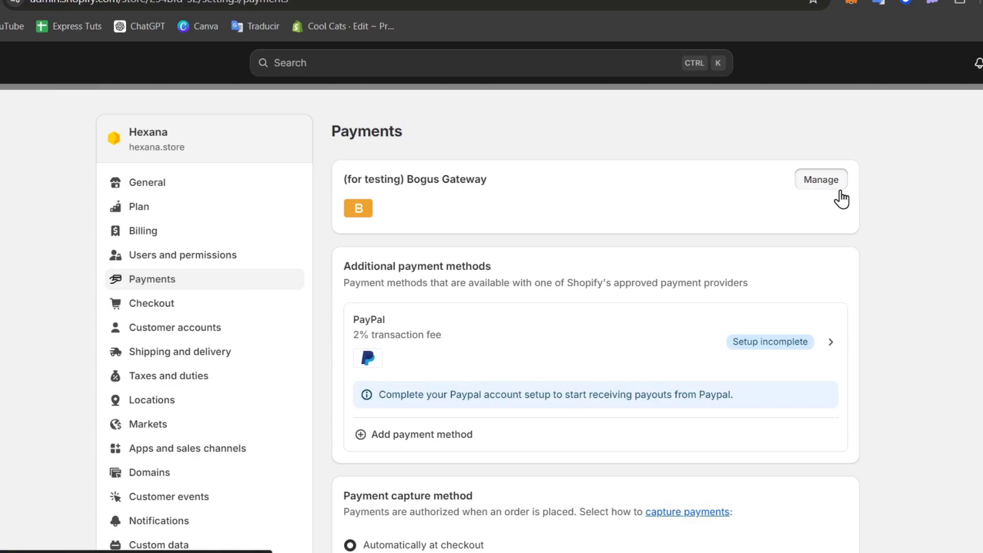
{"action": "left_click", "coordinate": [832, 183]}
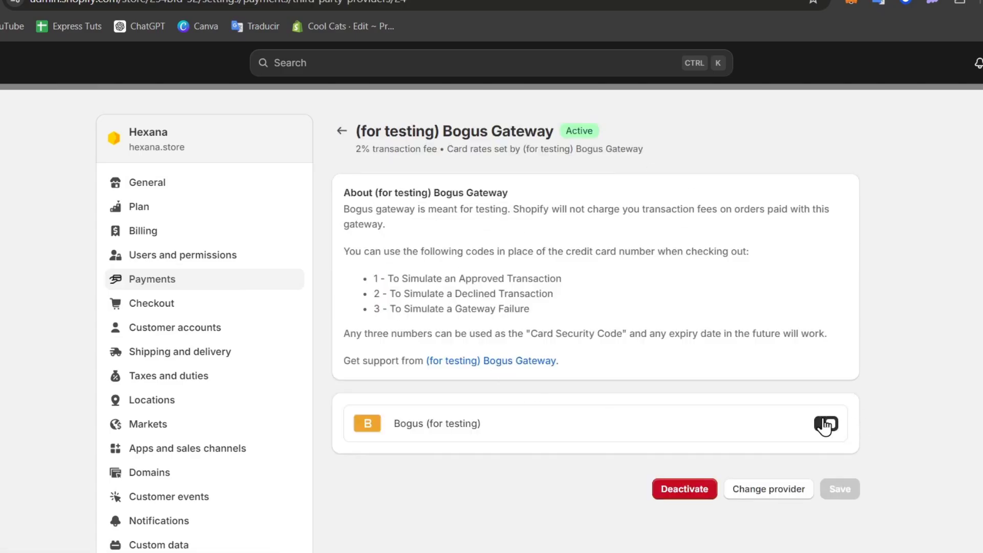
{"action": "left_click", "coordinate": [824, 423]}
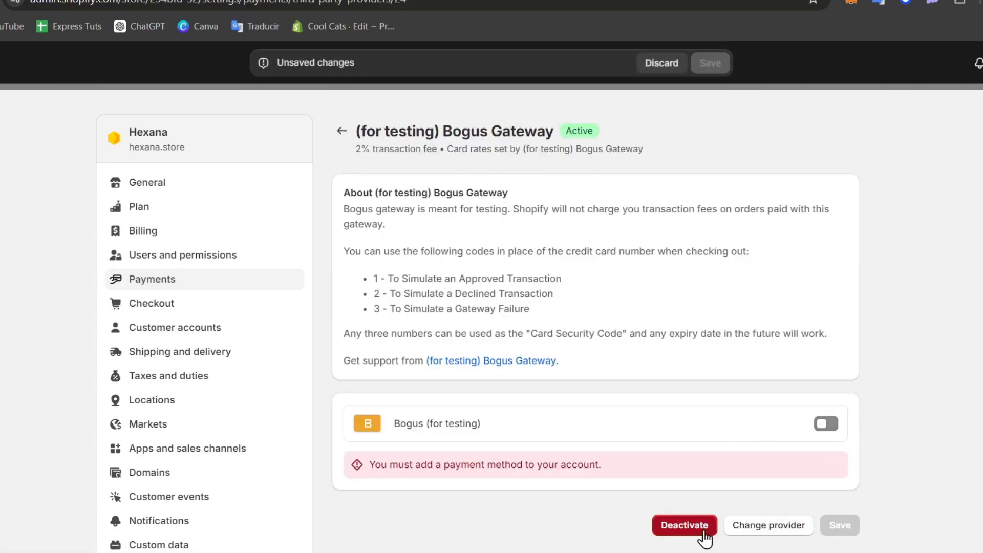
{"action": "left_click", "coordinate": [689, 528]}
{"action": "left_click", "coordinate": [683, 353]}
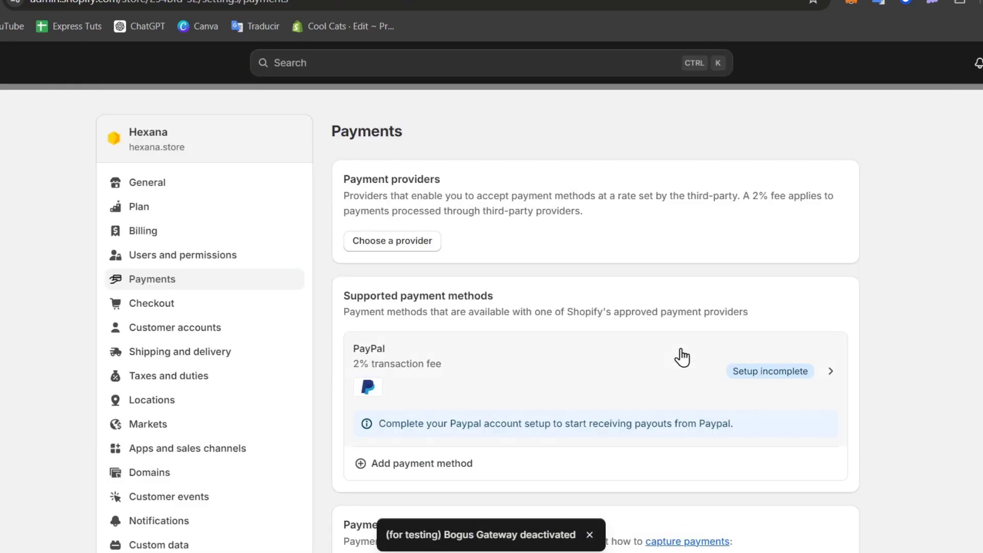
{"action": "left_click", "coordinate": [397, 246]}
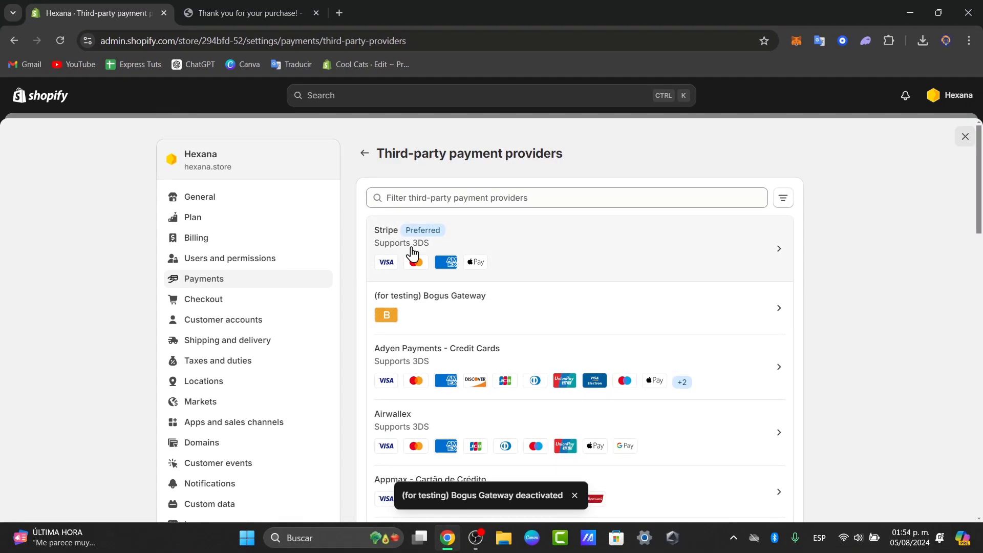